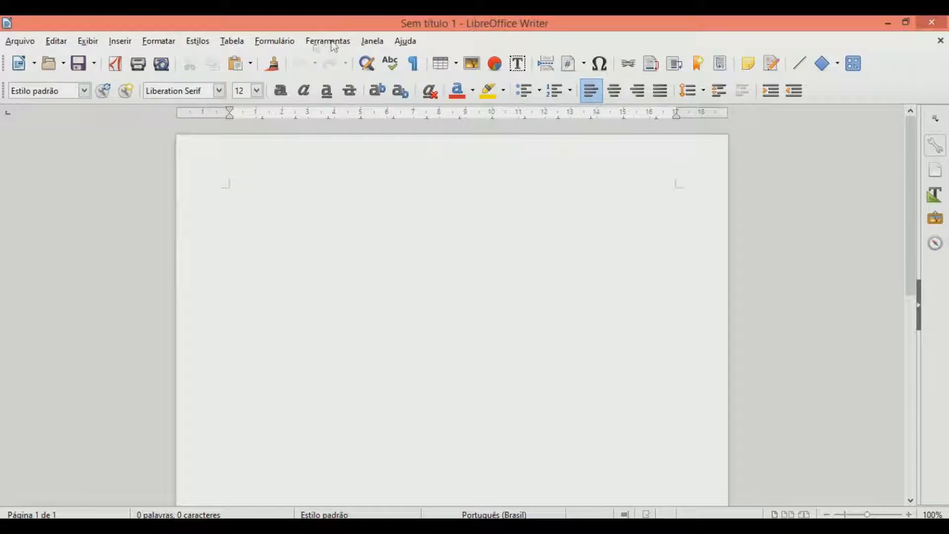
click(19, 42)
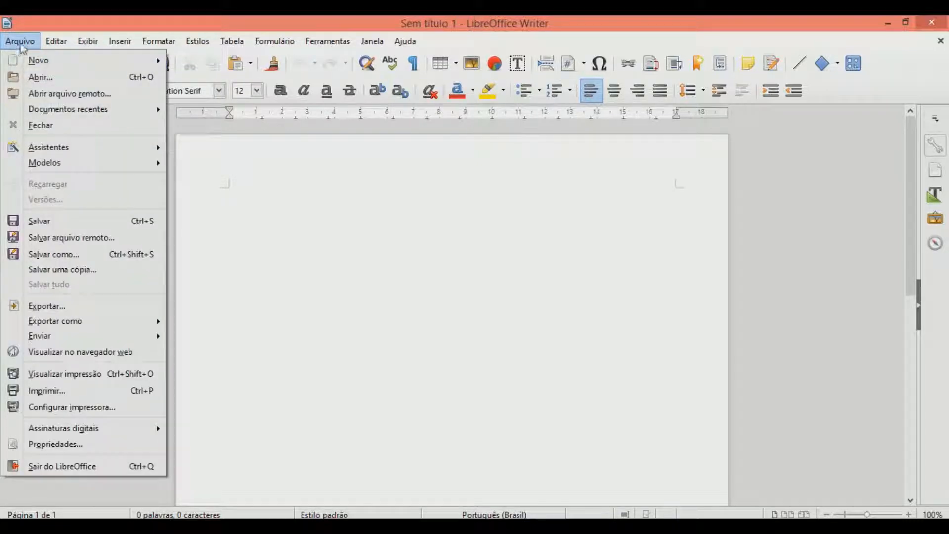
click(21, 43)
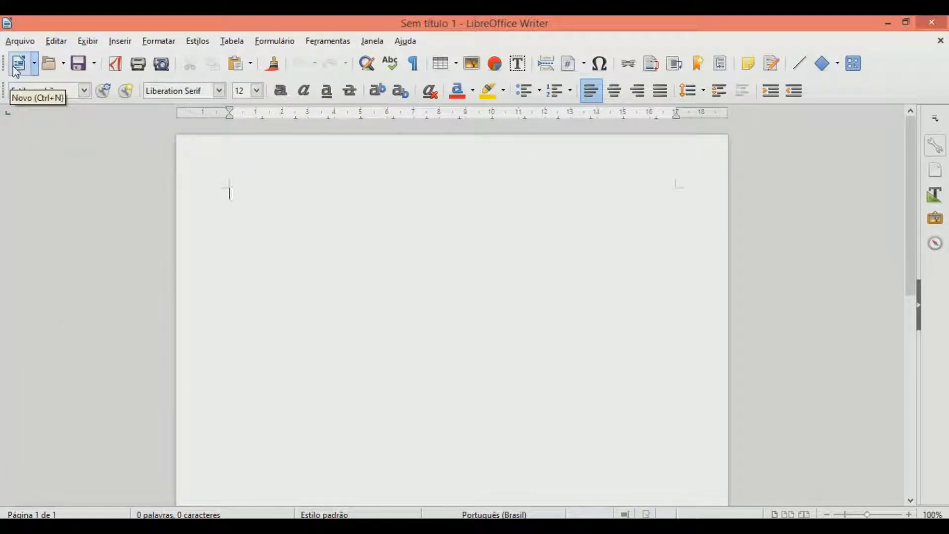
click(25, 42)
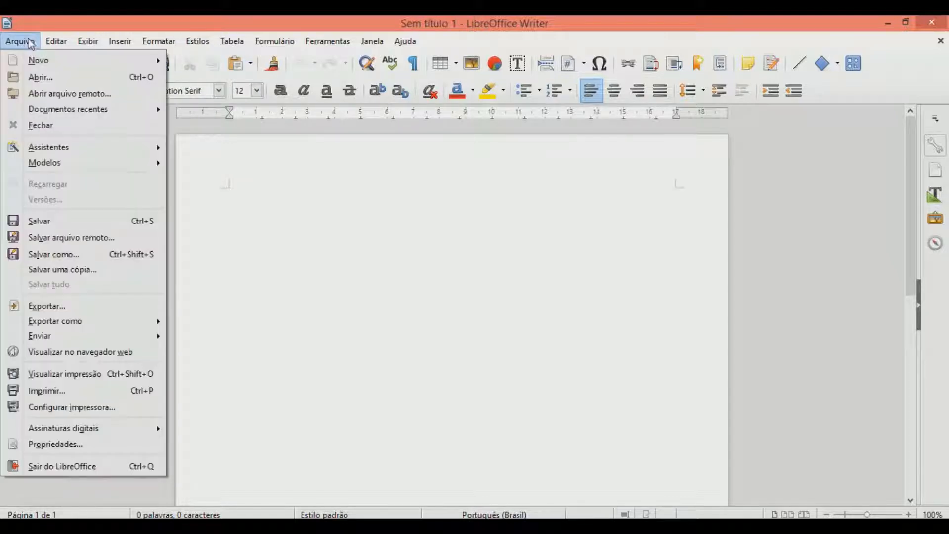
click(27, 42)
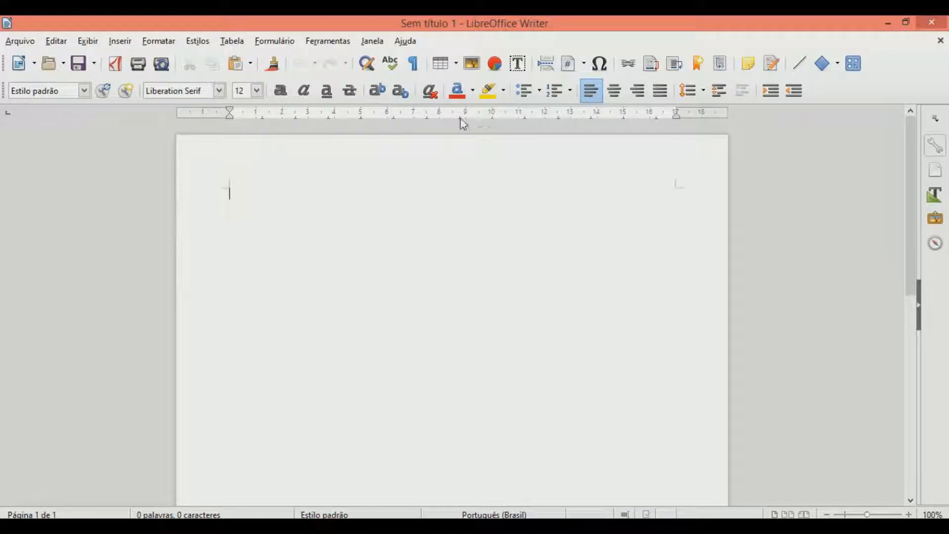
- Look over the blank page from its upper to its lower margin, zooming out to 47% and back to 100%
scroll(451, 311, down, 12)
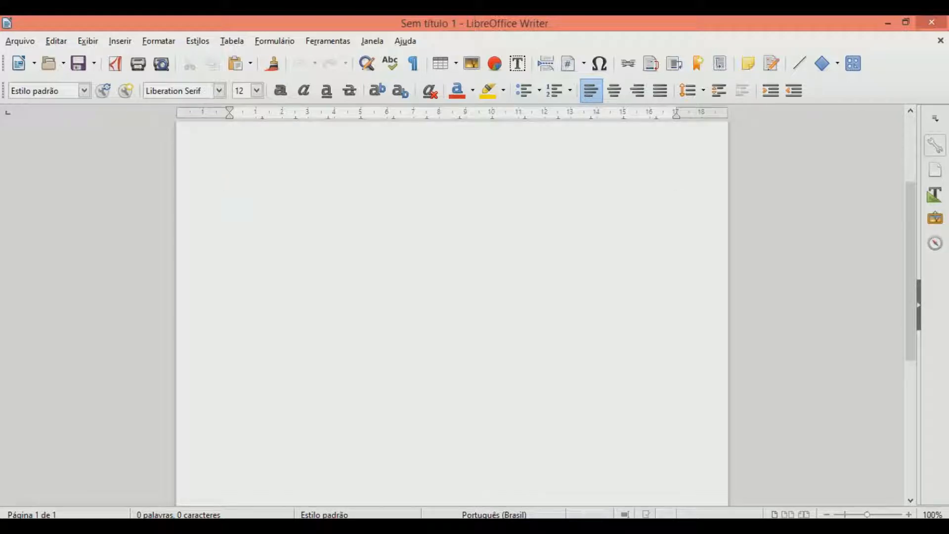
scroll(451, 311, up, 11)
scroll(452, 311, down, 6)
scroll(452, 311, up, 6)
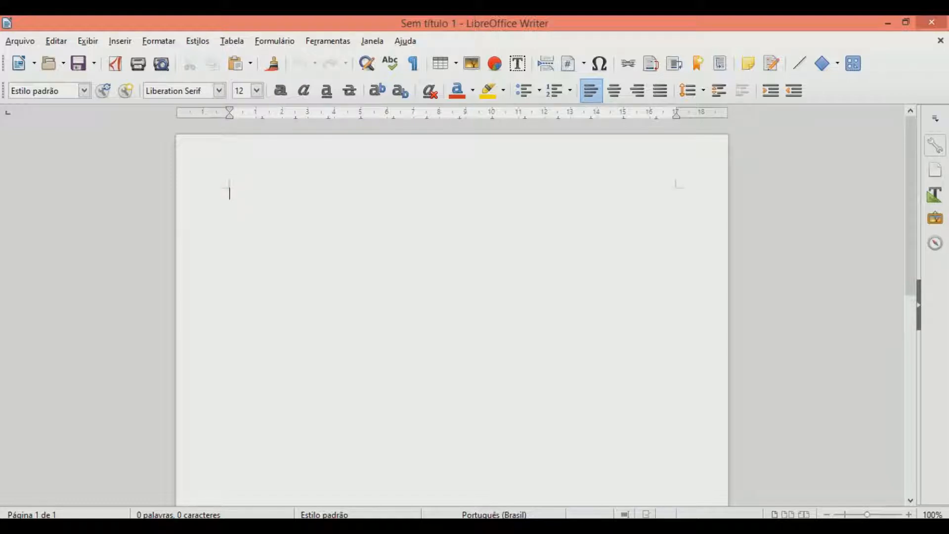
scroll(451, 316, down, 1)
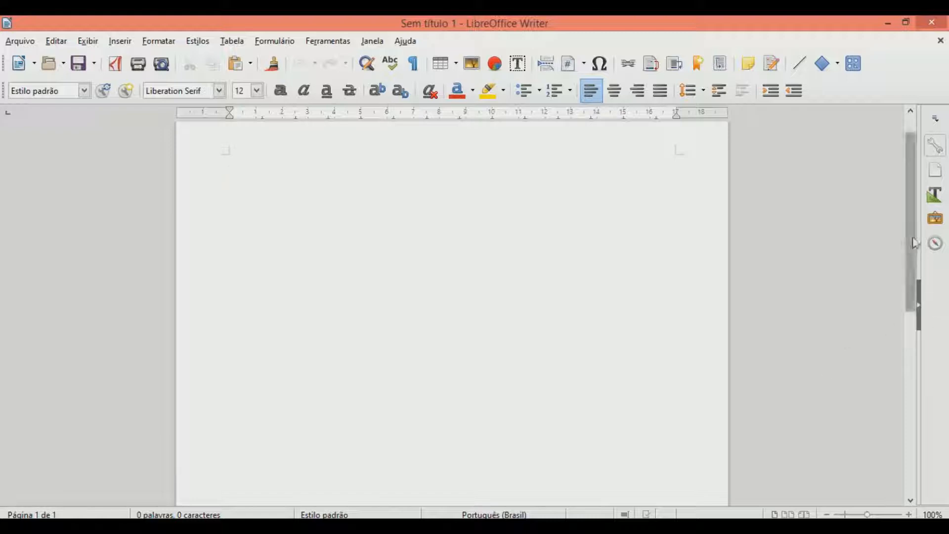
drag(911, 241, 920, 444)
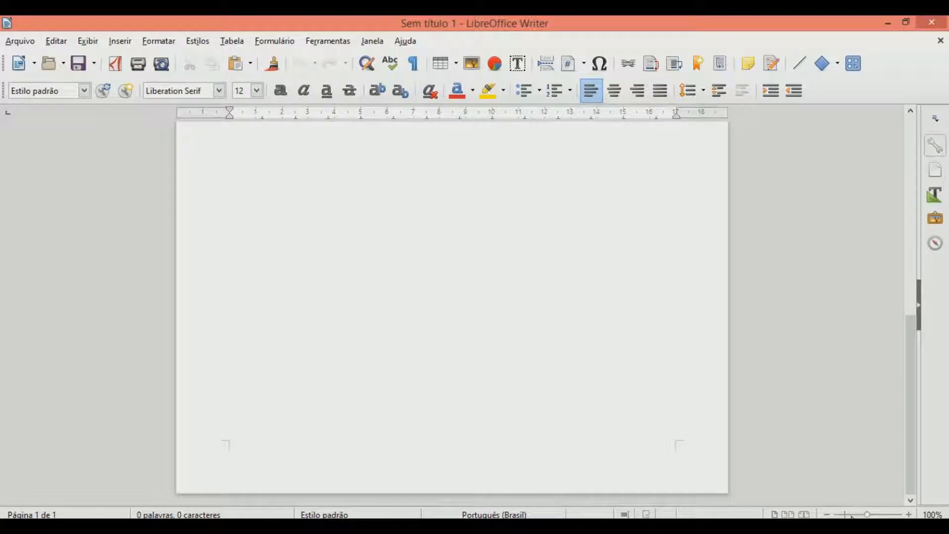
drag(850, 515, 845, 515)
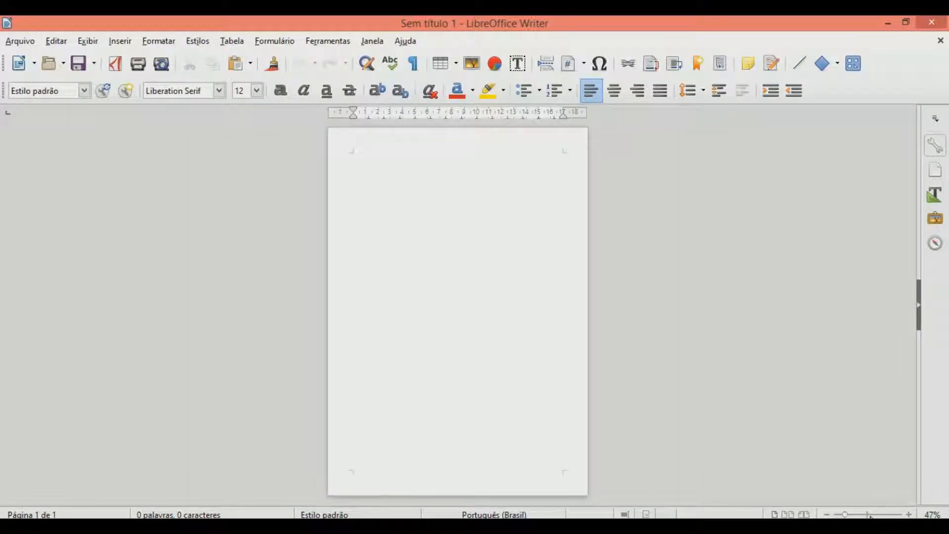
click(868, 515)
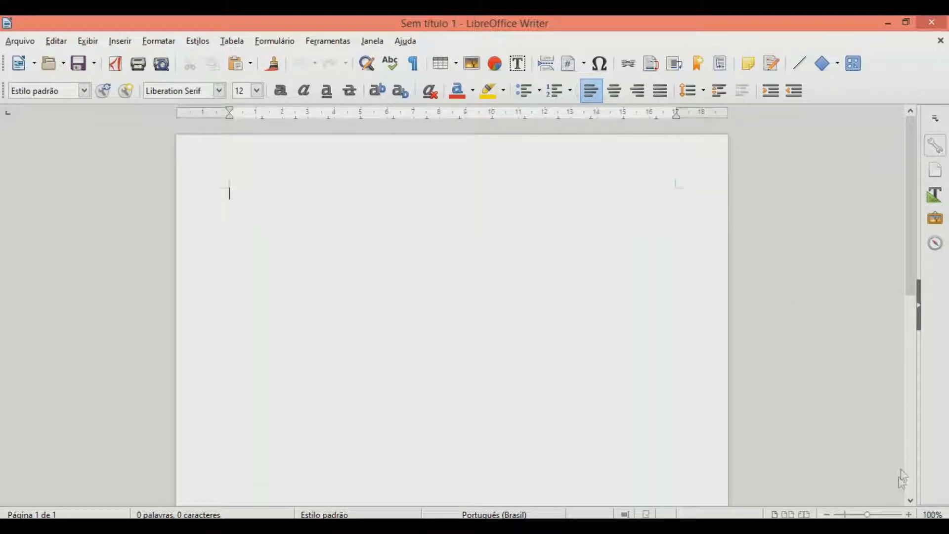
mouse_move(899, 184)
mouse_down()
mouse_move(898, 282)
mouse_move(905, 188)
mouse_up()
- Create additional blank text documents and close them again
click(22, 63)
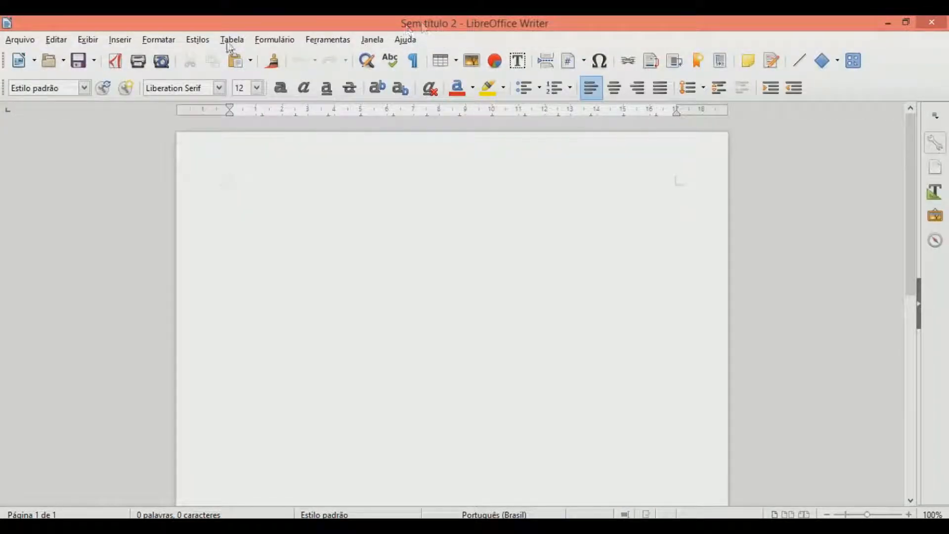
click(22, 61)
click(931, 22)
click(931, 21)
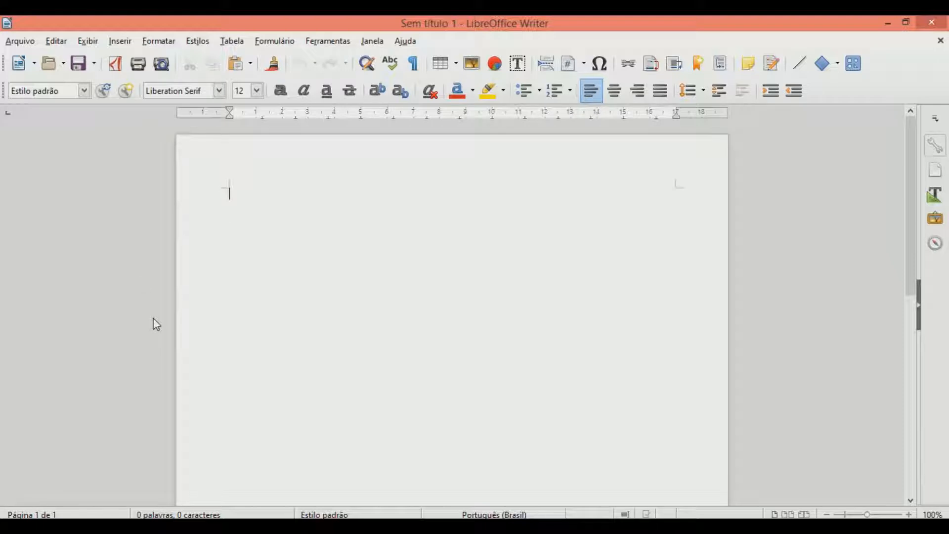
- Inspect the PDF export options and the file type offered when exporting to PDF, cancelling both dialogs
click(21, 44)
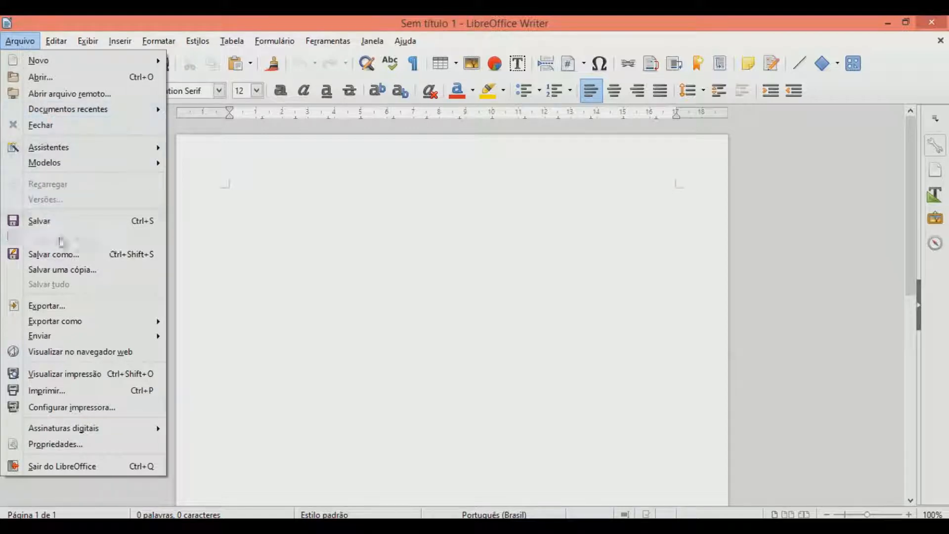
mouse_move(110, 325)
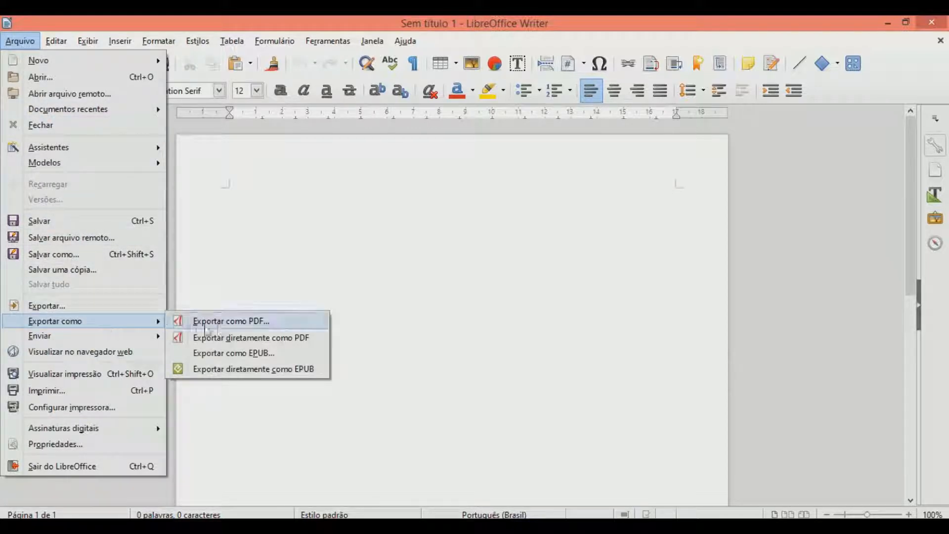
click(241, 324)
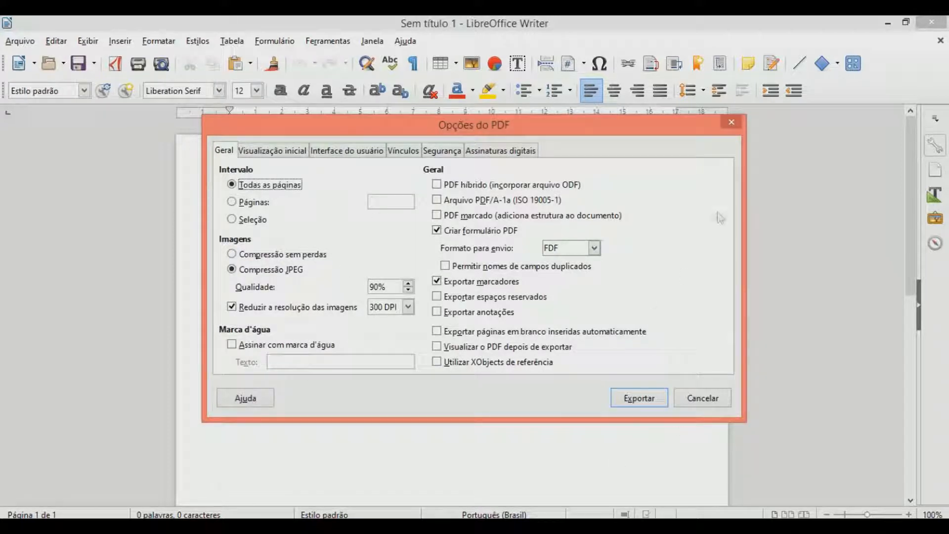
click(738, 124)
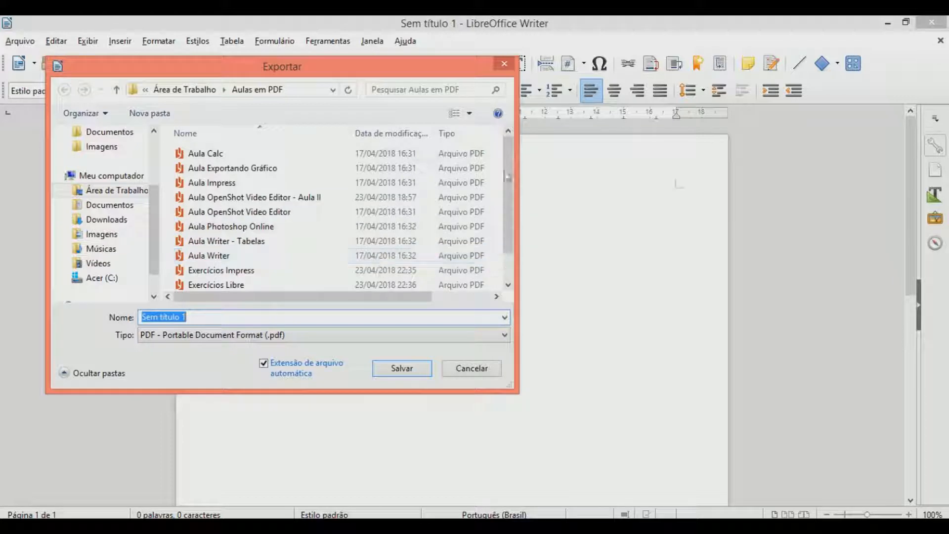
click(153, 334)
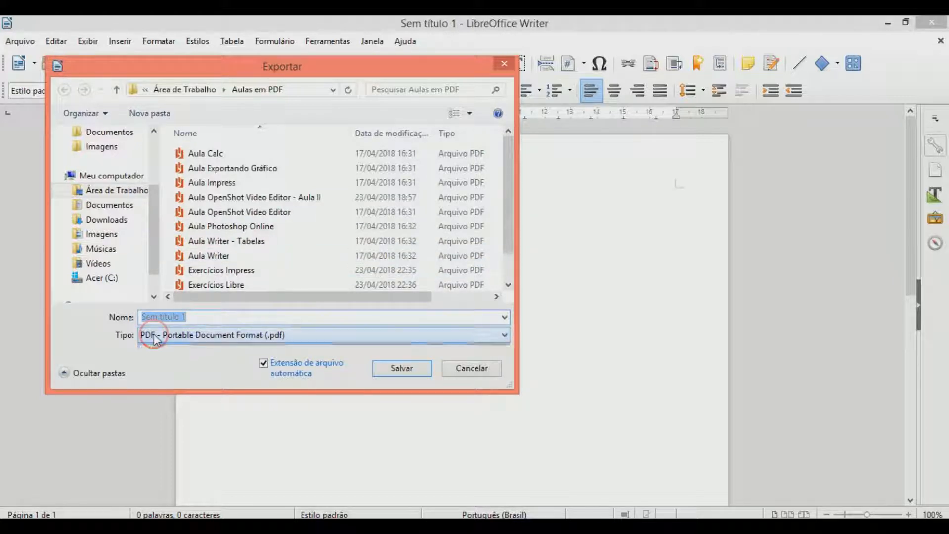
click(153, 333)
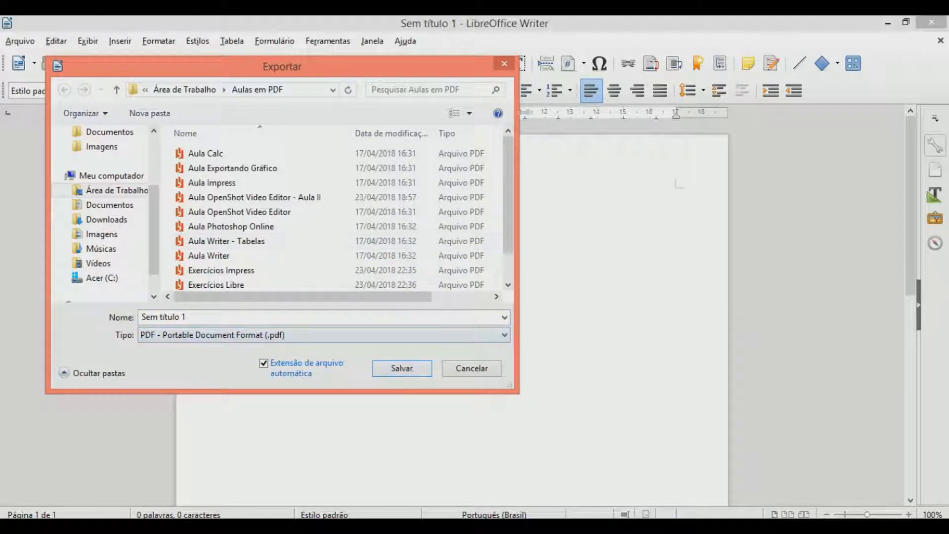
click(504, 64)
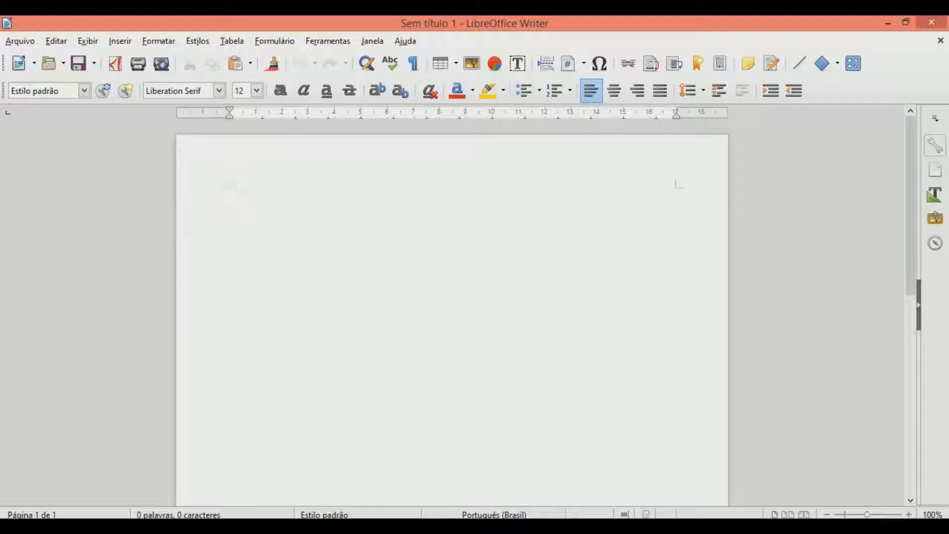
- Write "Palavars" on the first line and correct it to "Palavras" with the spelling check
text(palavars)
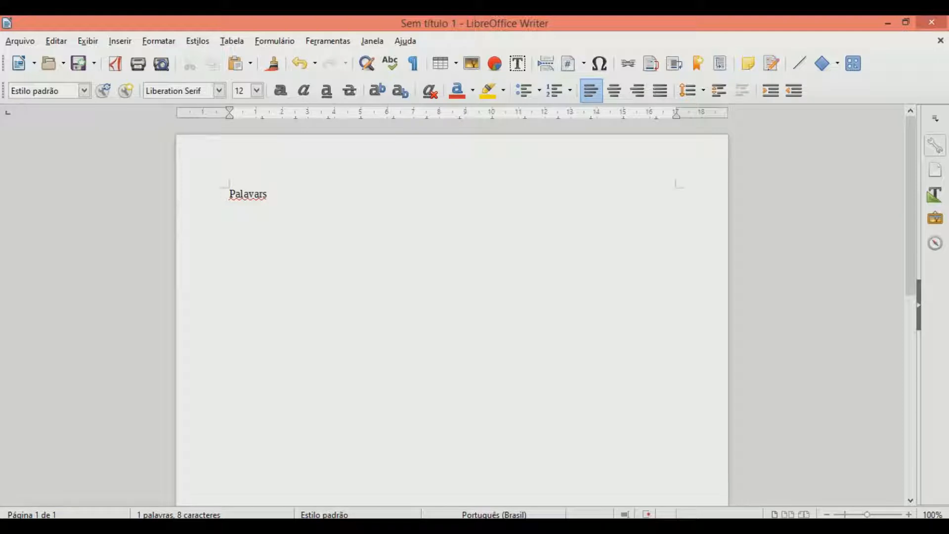
click(254, 207)
click(400, 70)
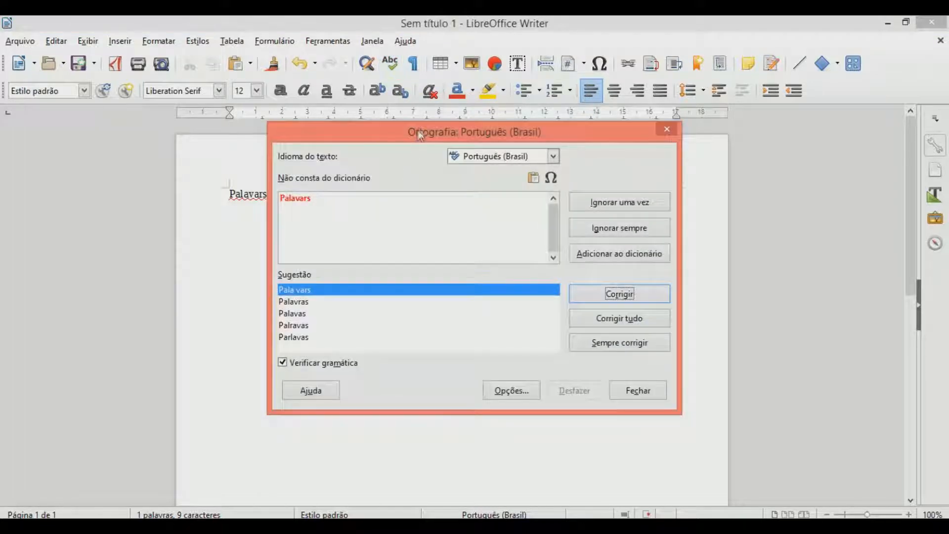
drag(440, 132, 504, 134)
click(368, 303)
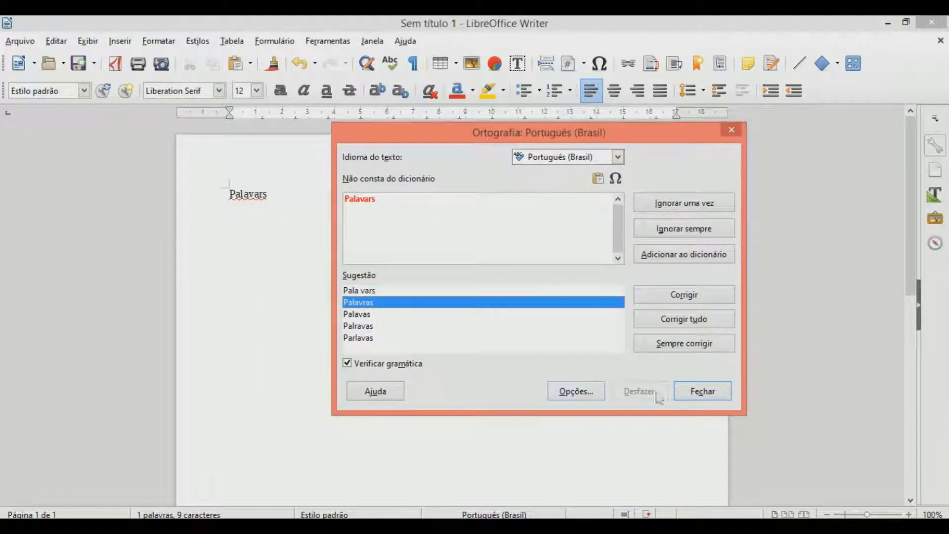
click(694, 296)
click(596, 296)
click(730, 130)
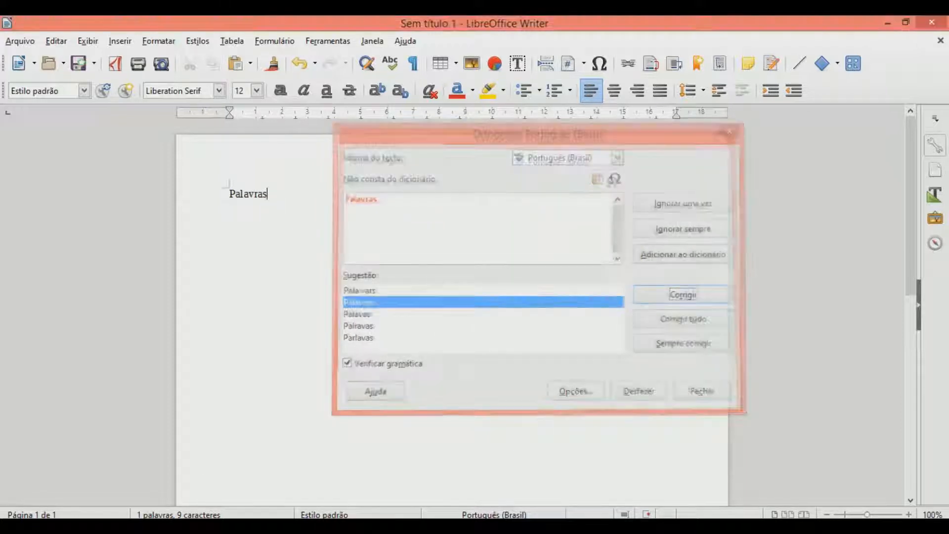
- Undo the spelling correction and replace "Palavars" with the suggested "Palavras" directly in the text
key(ctrl+z)
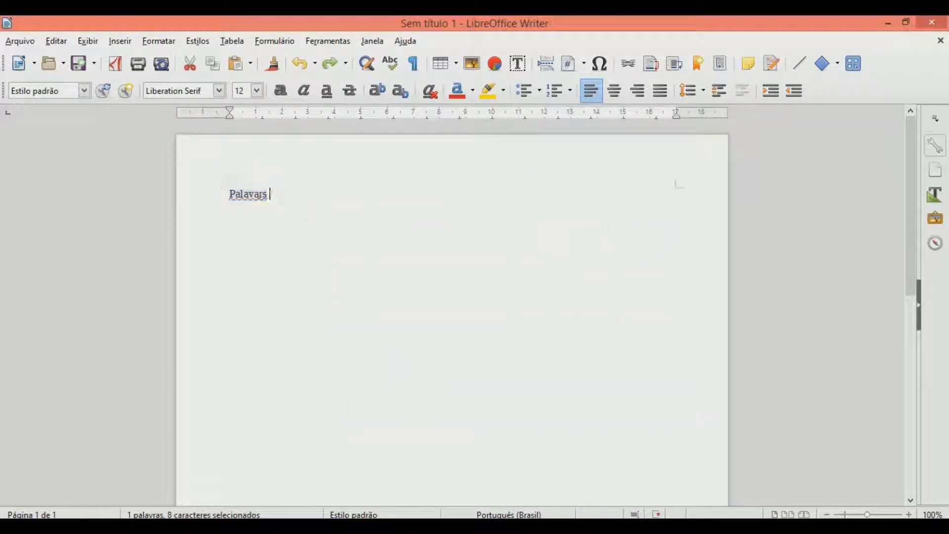
right_click(230, 198)
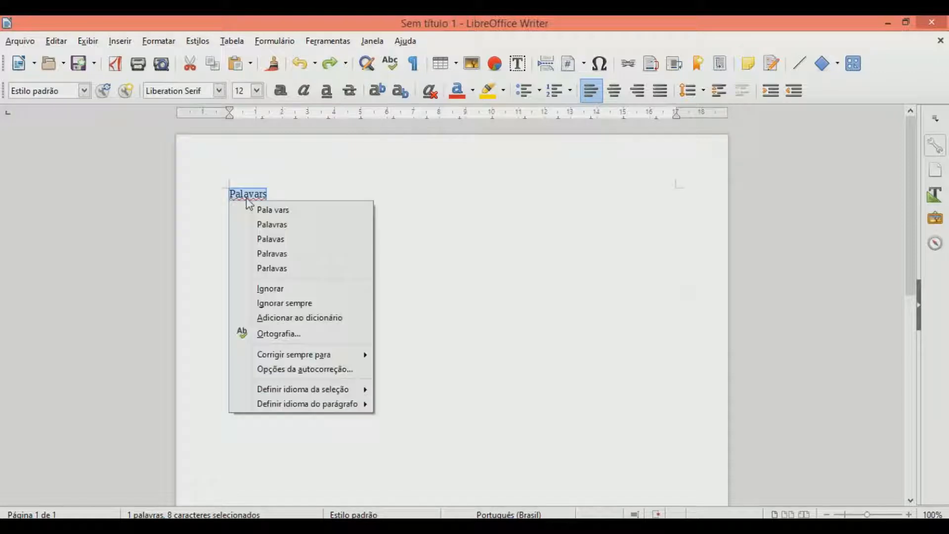
click(308, 228)
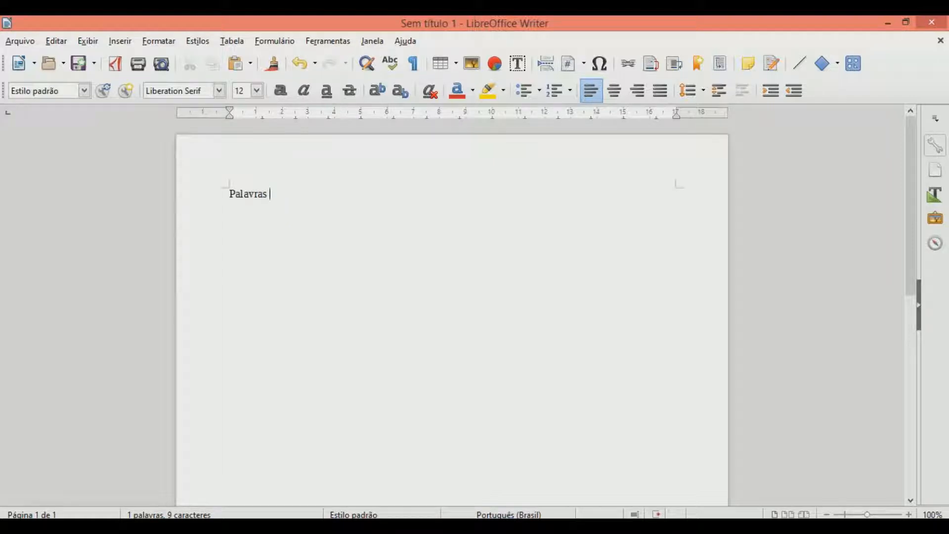
- Add "ydrs" on a new line, check its spelling, and close the spelling check without correcting the word
key(Return)
text(ydrs)
click(391, 71)
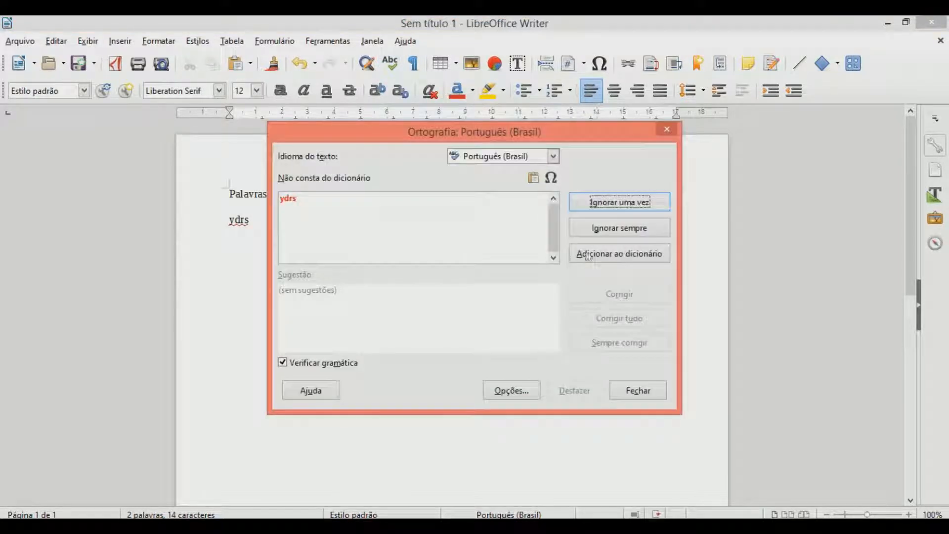
drag(297, 197, 279, 198)
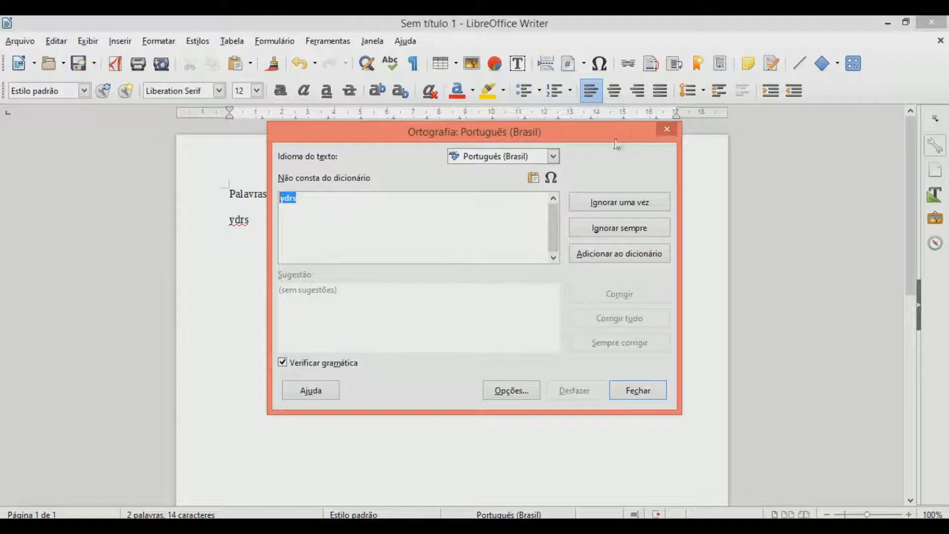
click(666, 130)
click(435, 210)
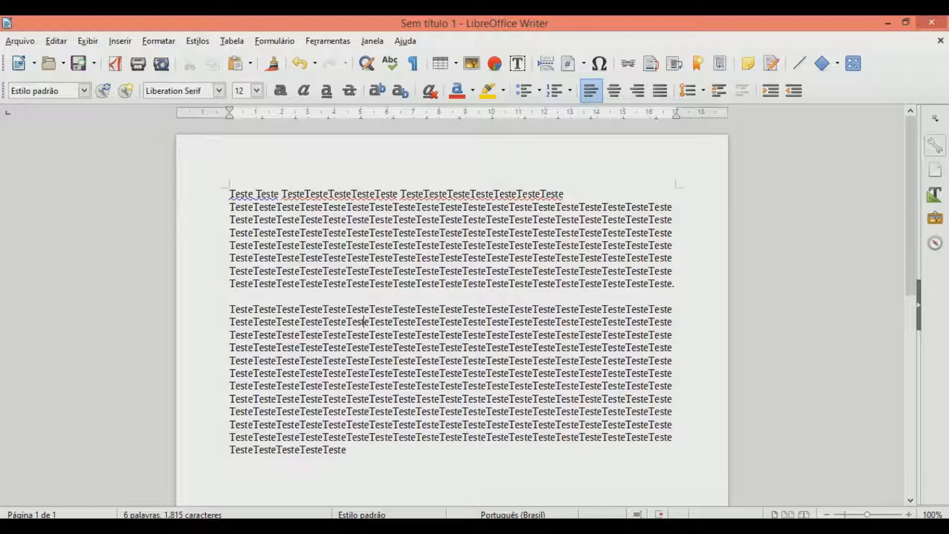
- Select single words in the first line: the second "Teste", then the long word "TesteTesteTesteTesteTeste" beside it
click(240, 193)
double_click(267, 194)
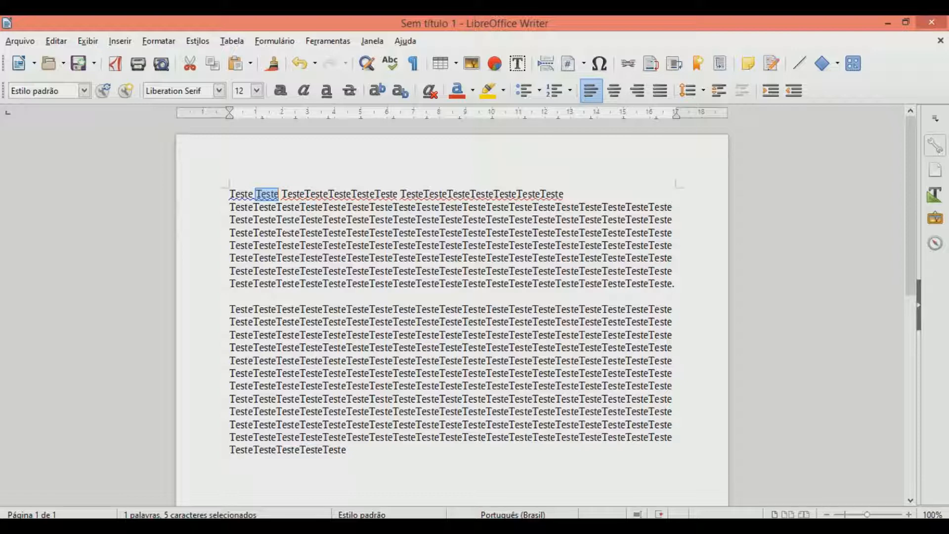
double_click(314, 193)
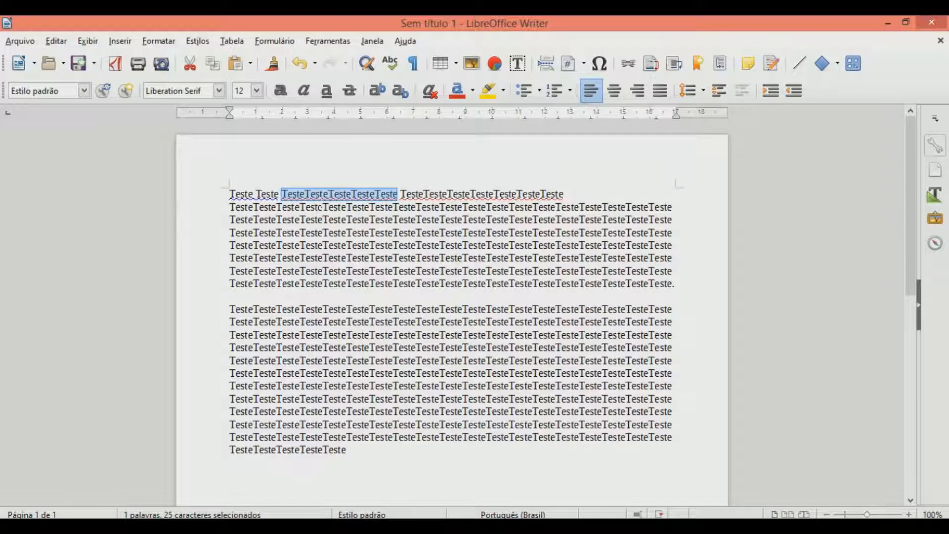
- Select the whole first paragraph, then the first line of the second paragraph, and clear the selection
drag(230, 194, 229, 296)
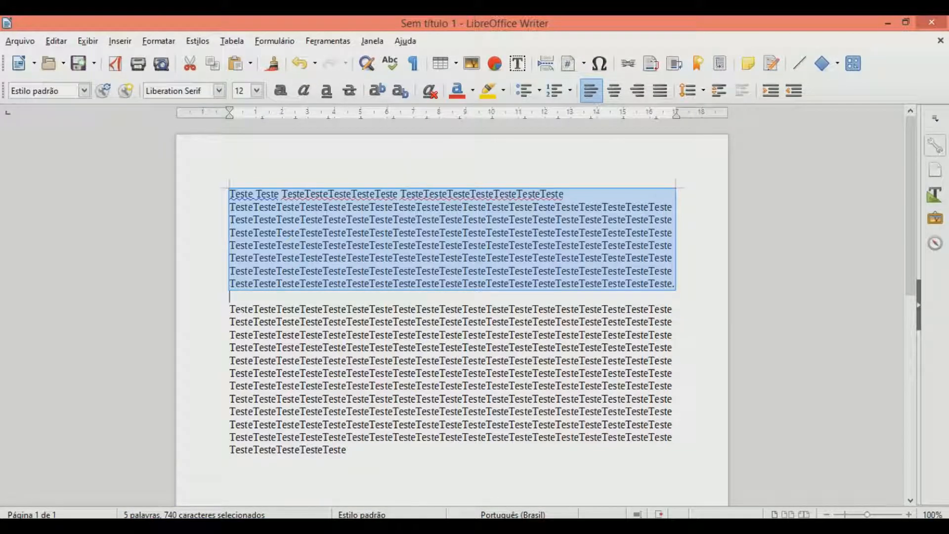
click(236, 309)
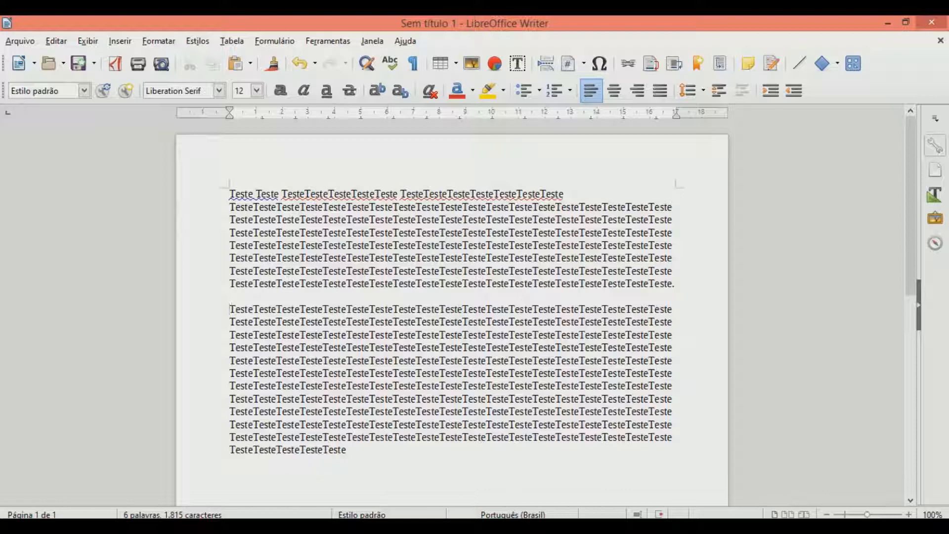
mouse_move(229, 309)
mouse_down()
mouse_move(325, 309)
mouse_move(228, 309)
mouse_up()
key(shift+End)
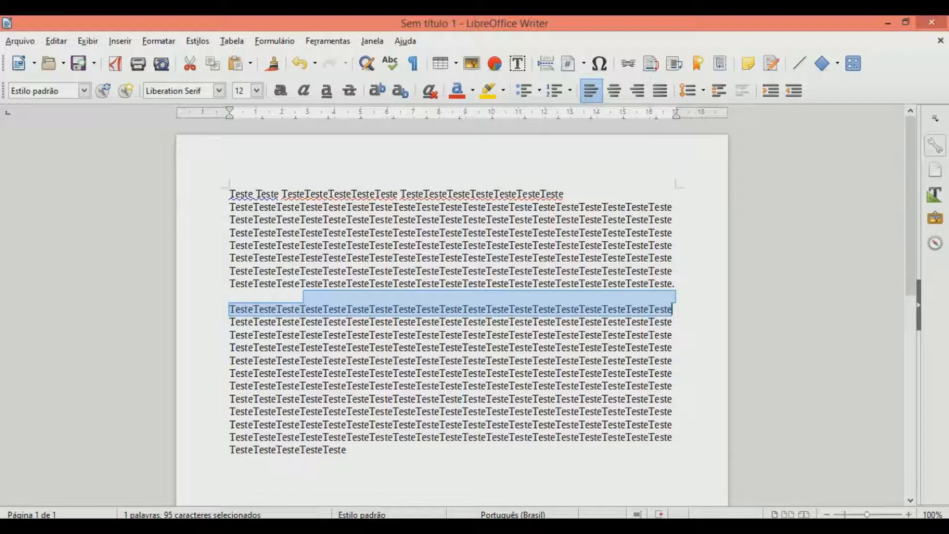
click(385, 398)
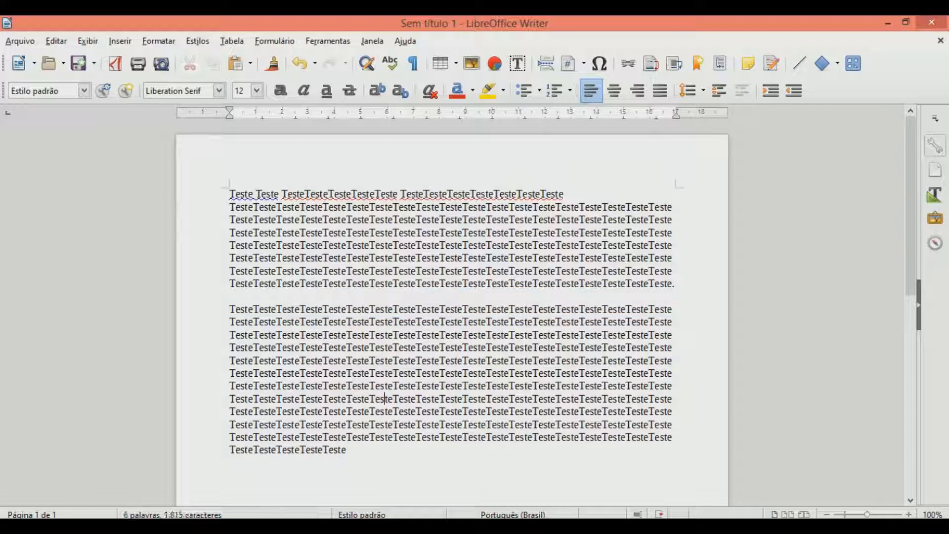
- Select the last paragraph's eighth line from the cursor back to the line start, then select that whole paragraph
key(shift+Home)
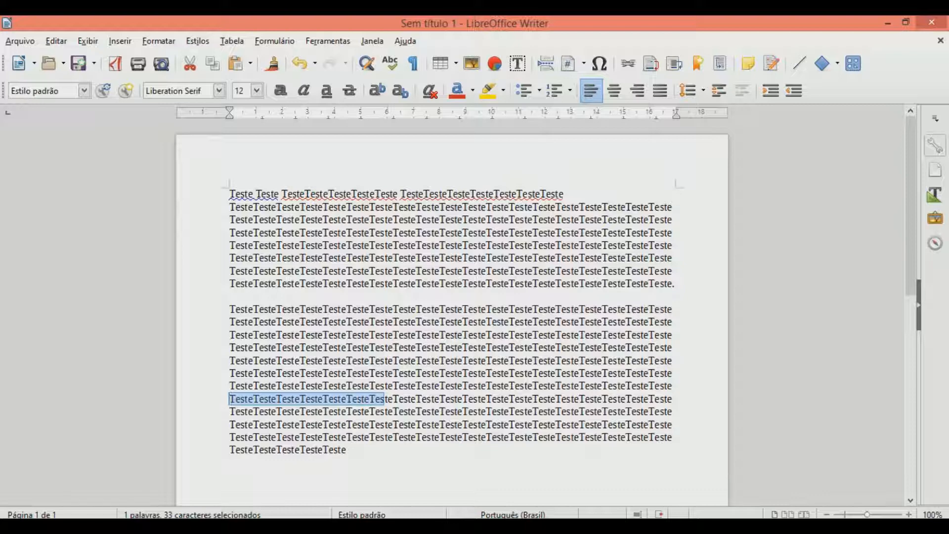
key(ctrl+Up)
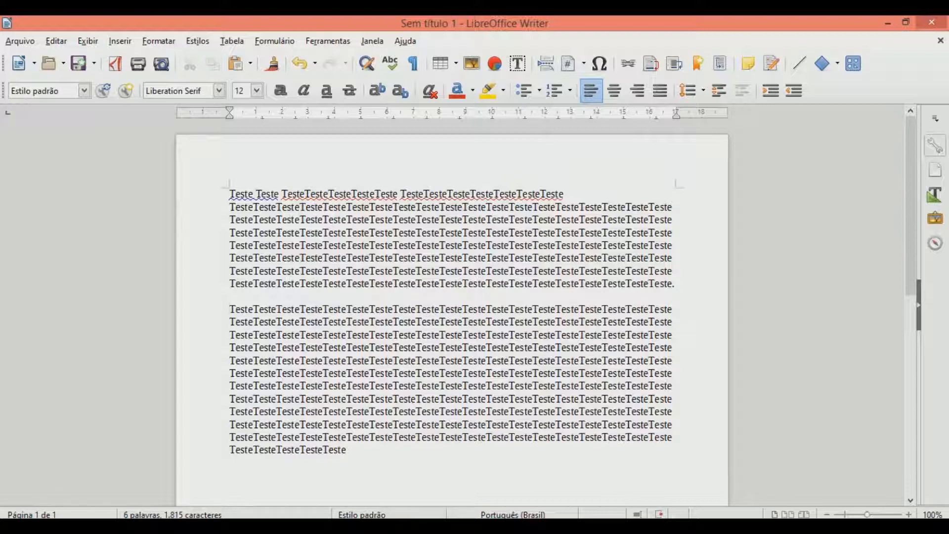
key(ctrl+shift+Down)
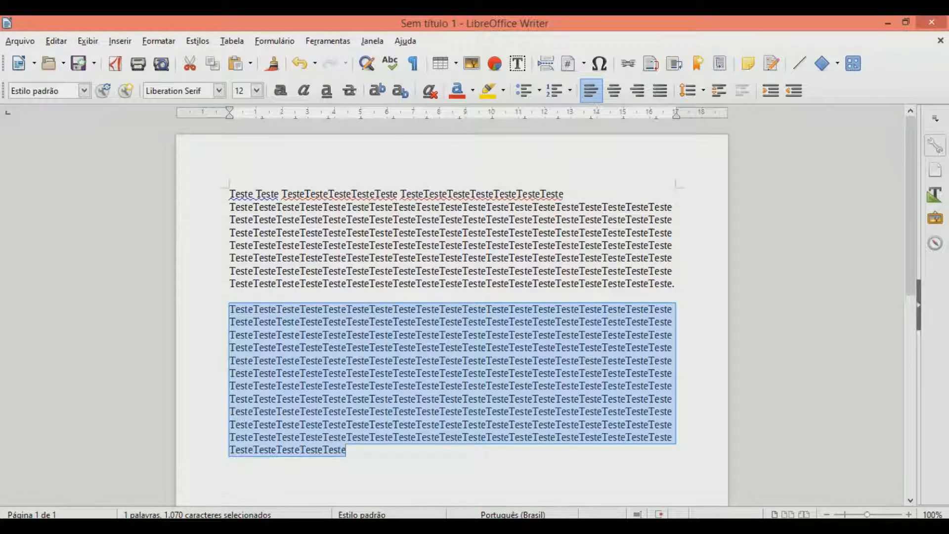
- Select from the last paragraph's tenth line back to the document start, then from the document start down into the last line, and clear the selection
click(317, 424)
key(ctrl+shift+Home)
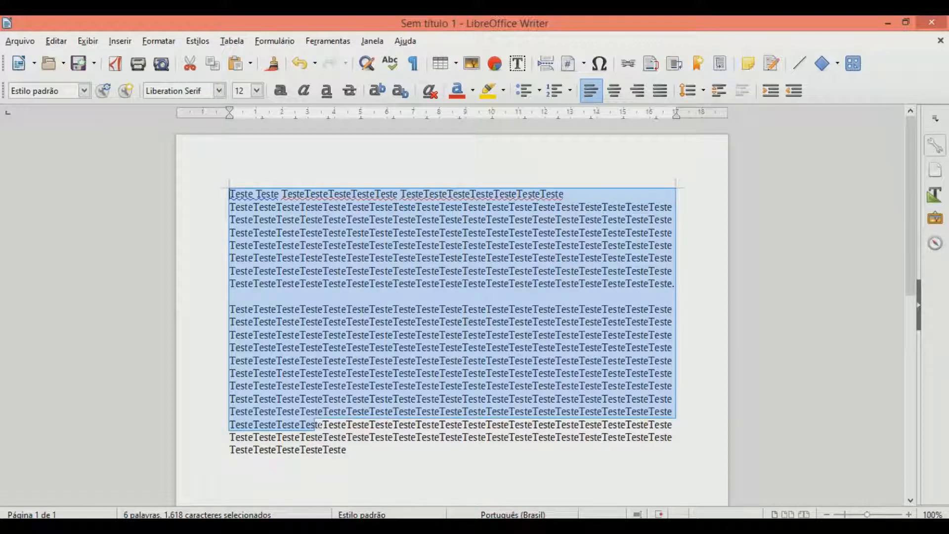
click(268, 206)
click(230, 193)
drag(419, 335, 322, 450)
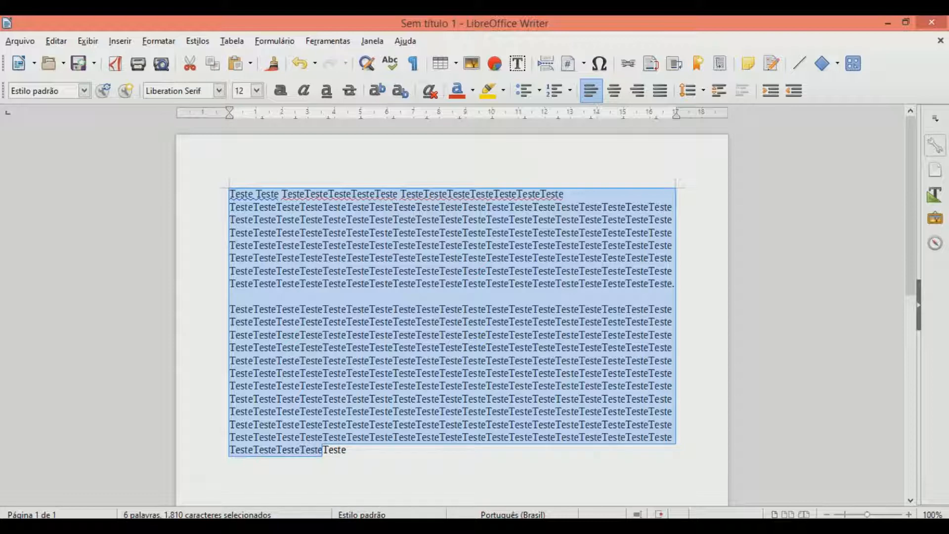
click(410, 470)
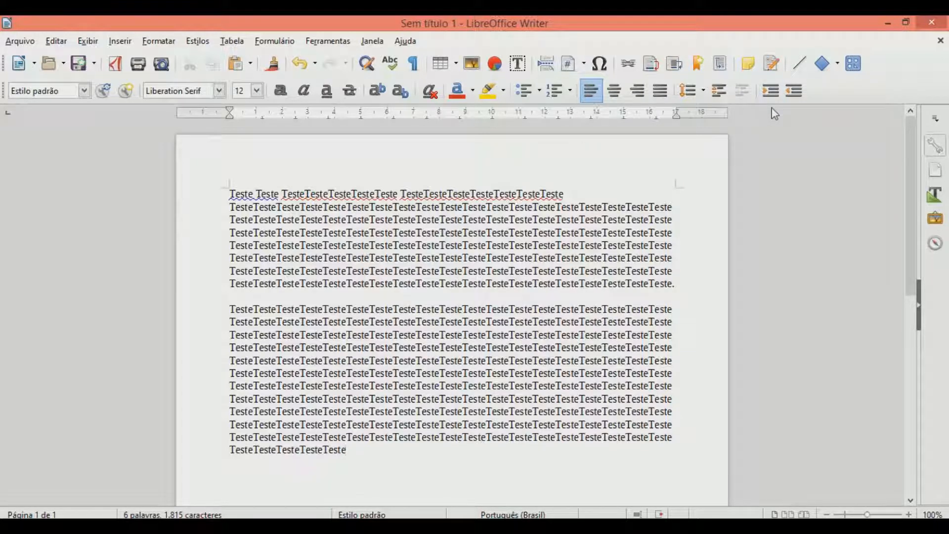
- View the document types available for creation, then create a blank text document and close it
click(34, 67)
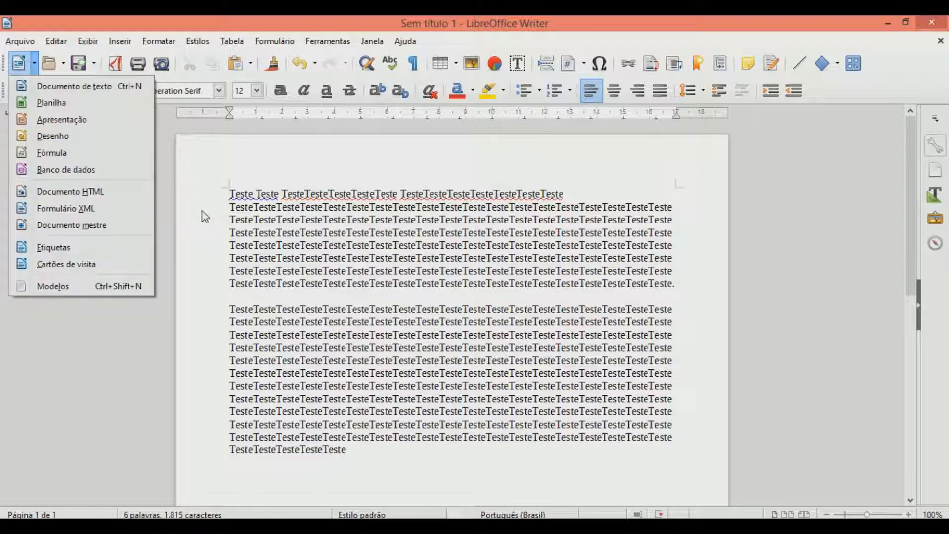
click(172, 179)
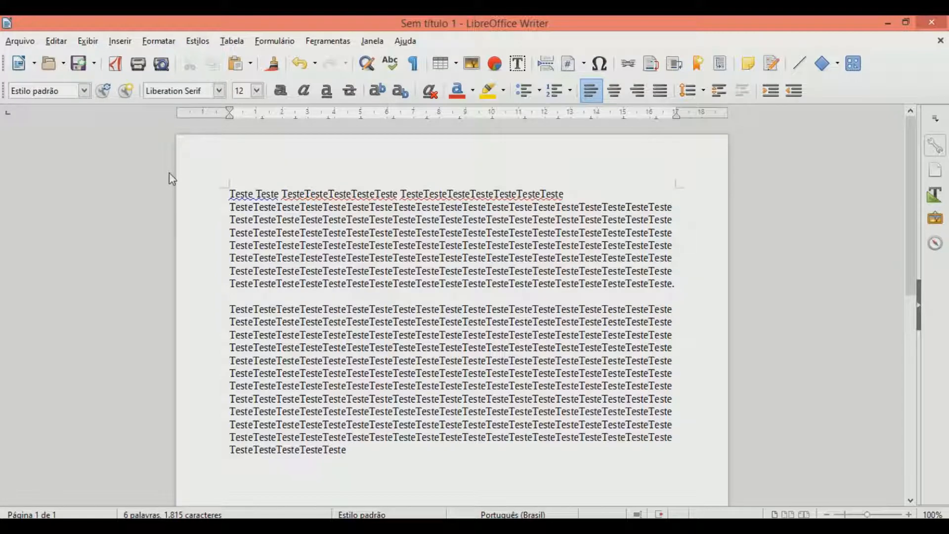
key(ctrl+n)
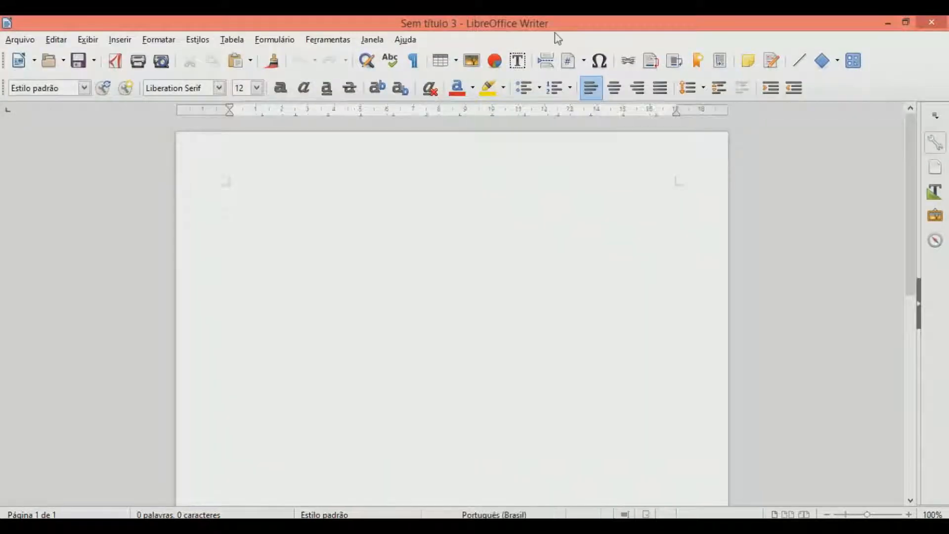
click(931, 23)
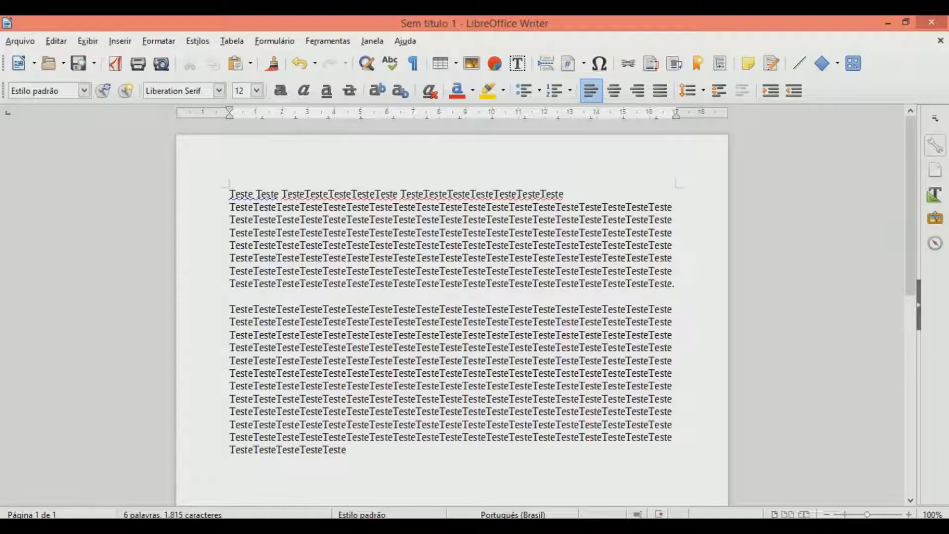
- Try to open the recent file Exercícios Photoshop Online.odt, then bring up the file-opening dialog and cancel it
click(63, 63)
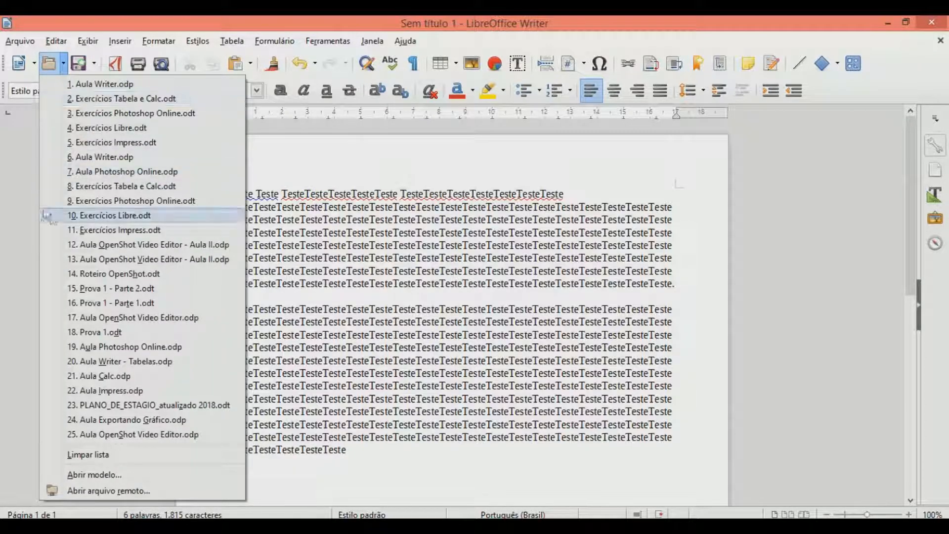
click(74, 199)
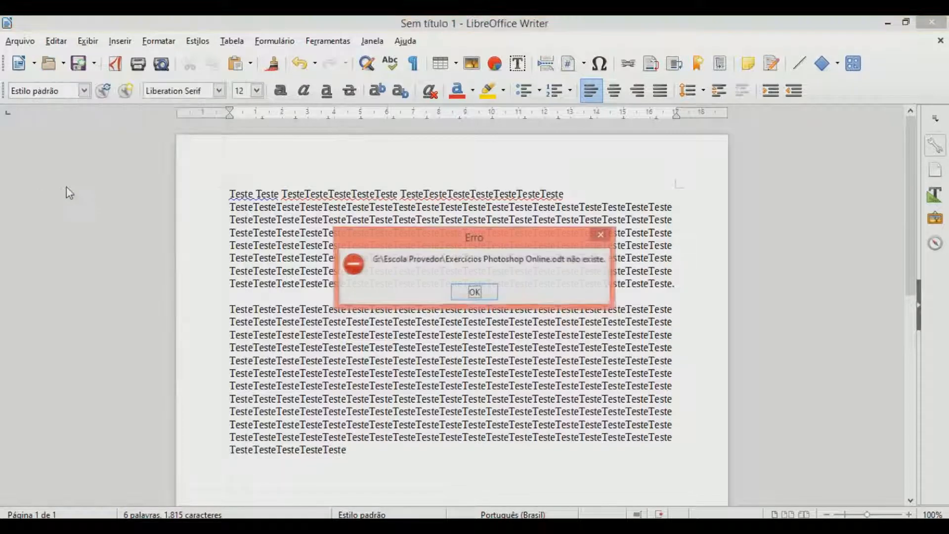
click(600, 234)
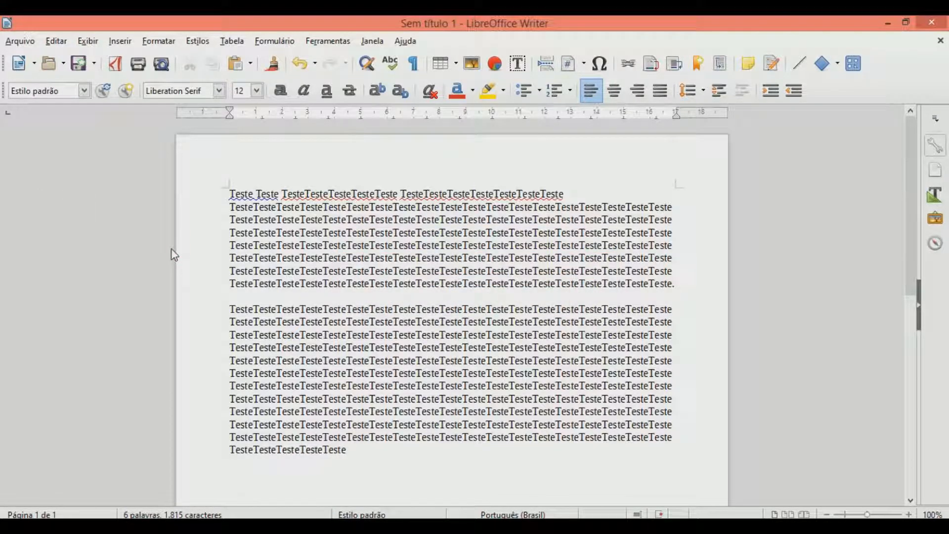
key(ctrl+o)
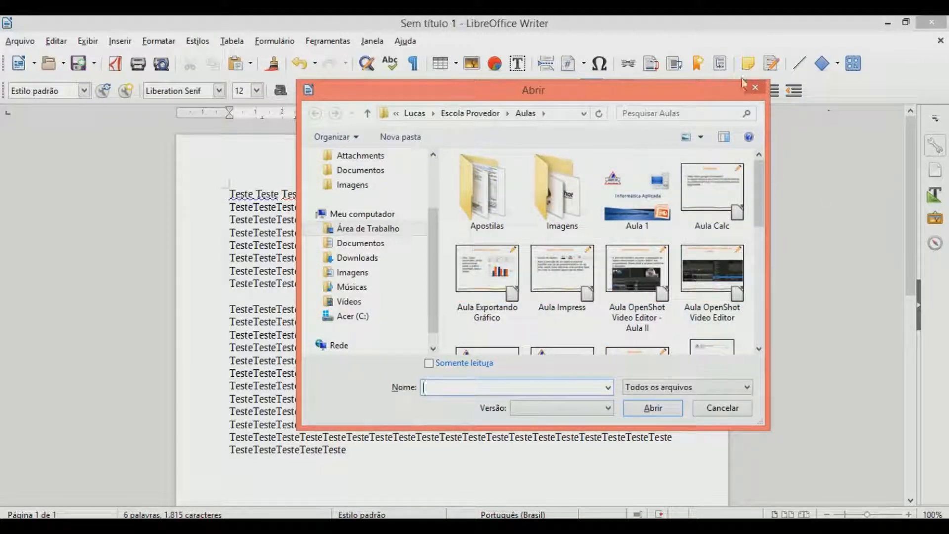
click(754, 89)
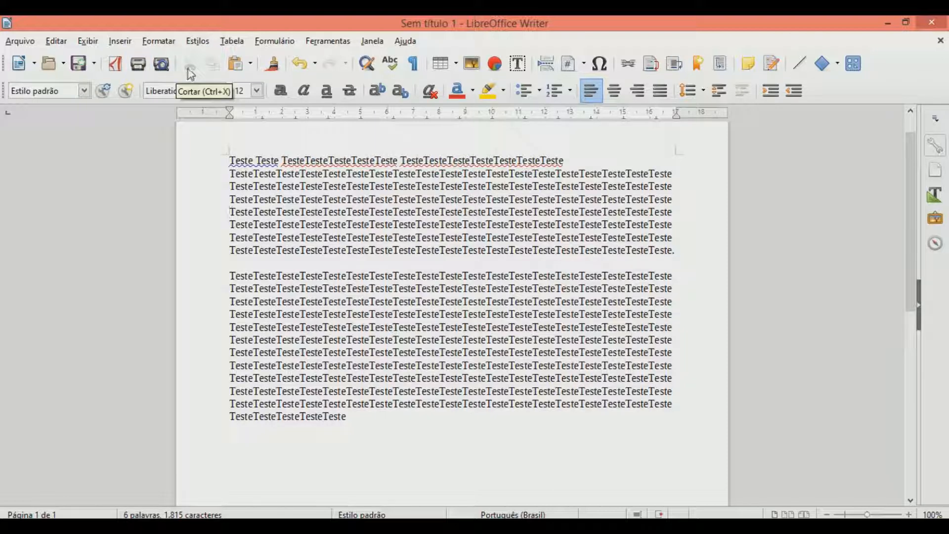
- Cut a short stretch of "Teste" text from the first long paragraph and undo the cut
drag(323, 199, 394, 223)
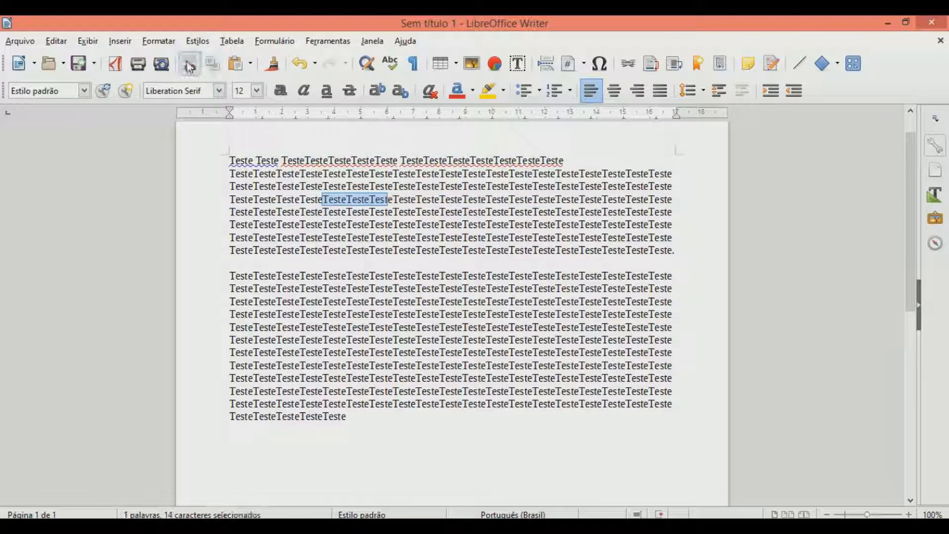
click(190, 64)
key(ctrl+z)
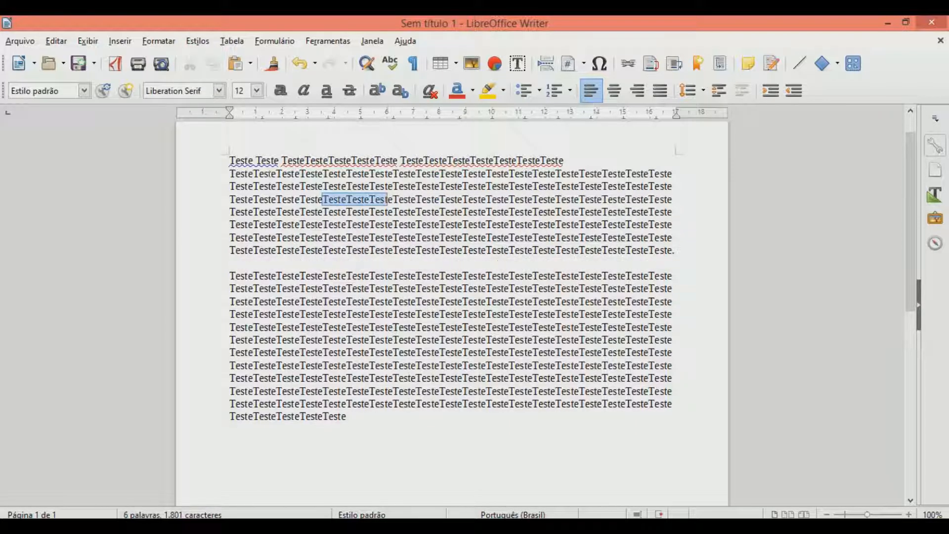
- Delete a short stretch of text from the second-to-last line of the first long paragraph and undo the deletion
drag(483, 246, 472, 238)
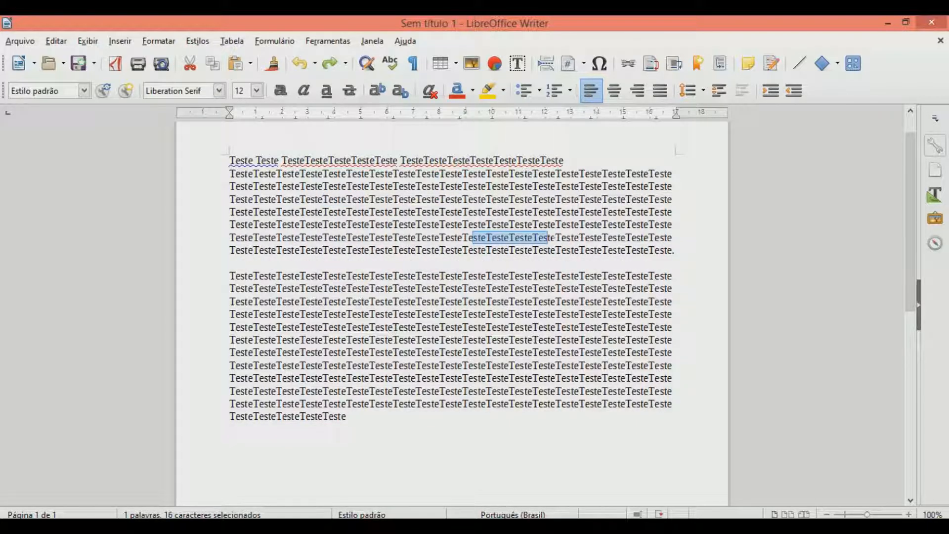
key(Delete)
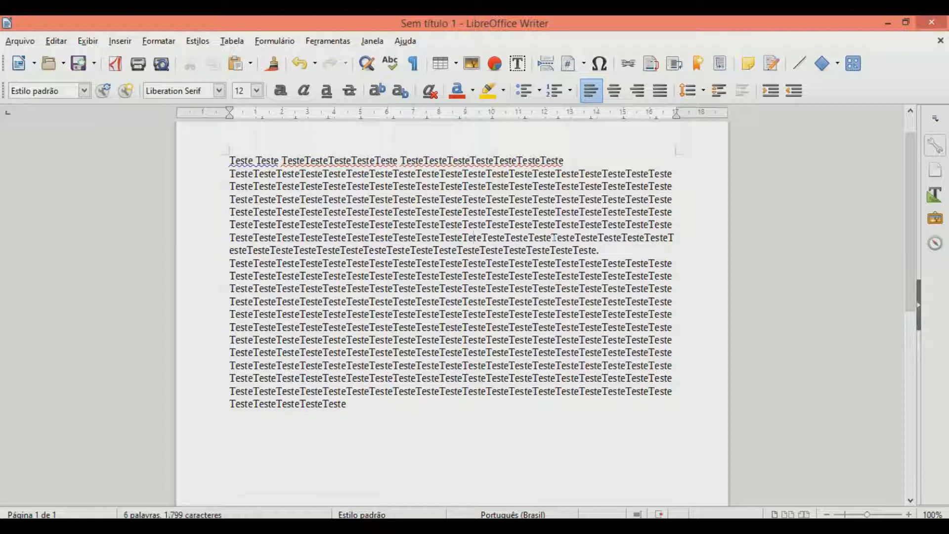
key(ctrl+z)
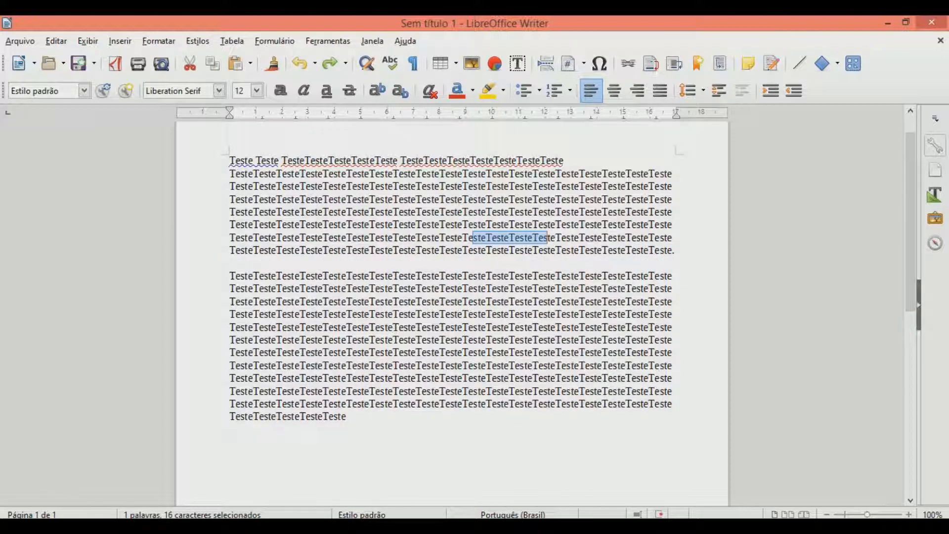
- Copy a passage spanning two lines of the first long paragraph and place the cursor before the second "Teste" in the first line
drag(286, 188, 376, 201)
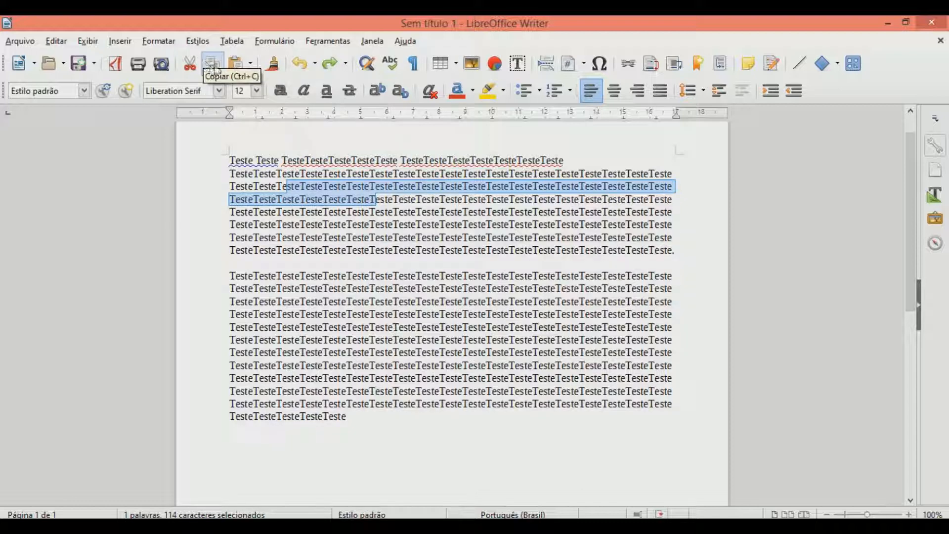
click(211, 71)
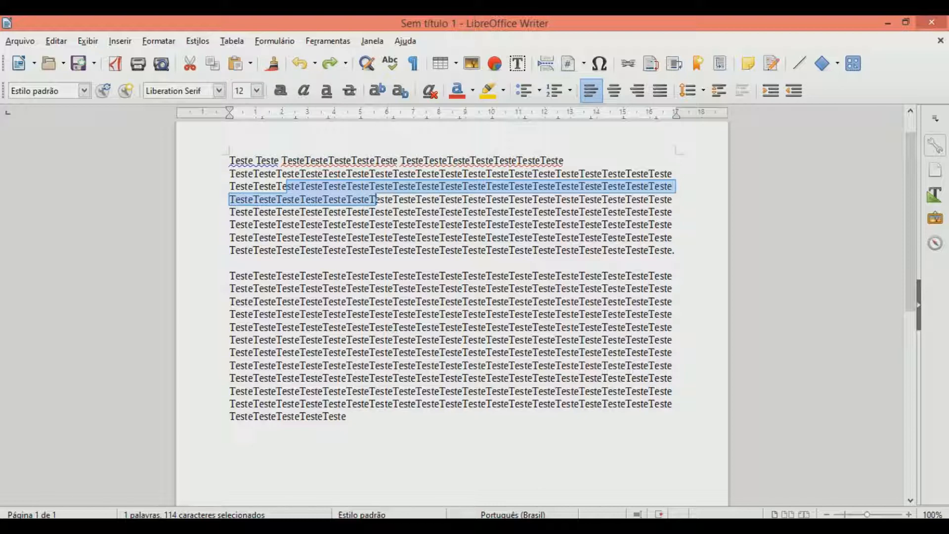
click(256, 160)
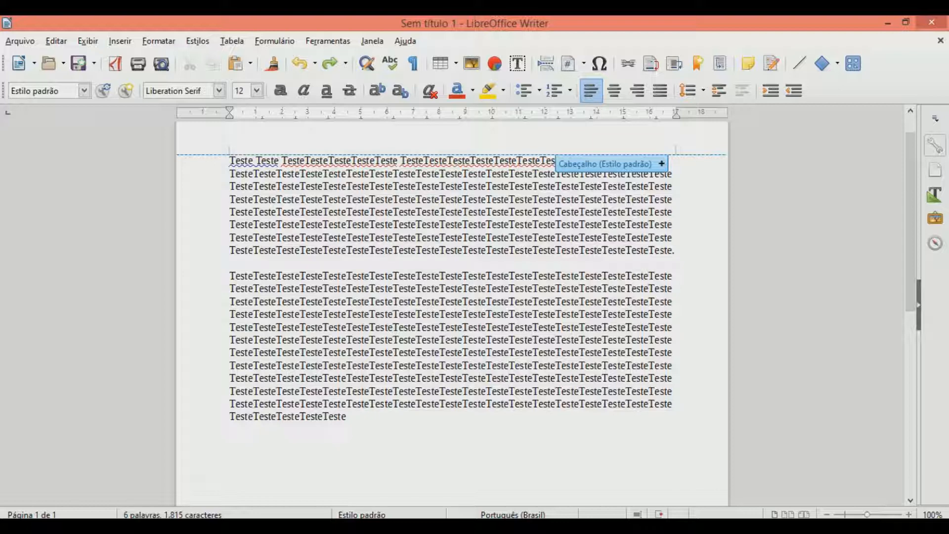
- Format the whole last paragraph in Lucida Bright, size 16, bold
drag(230, 276, 345, 418)
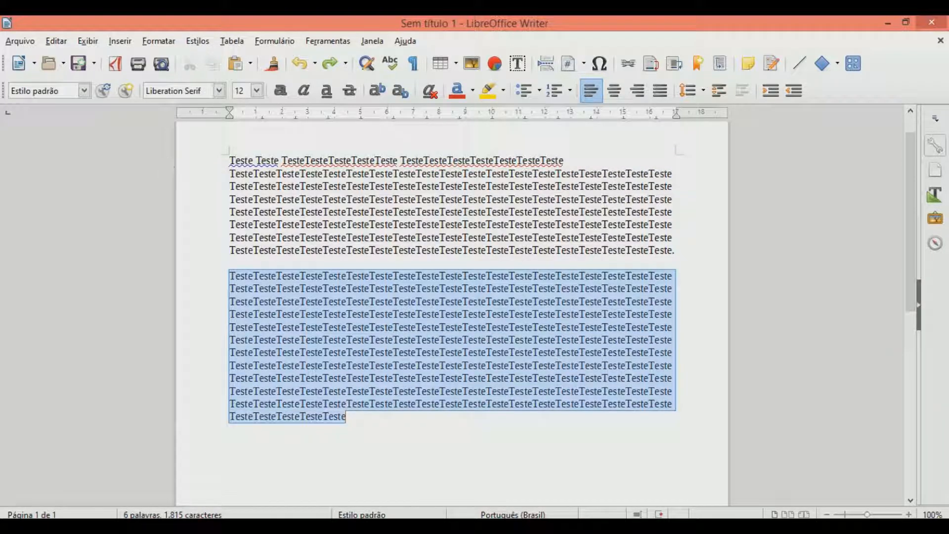
click(219, 91)
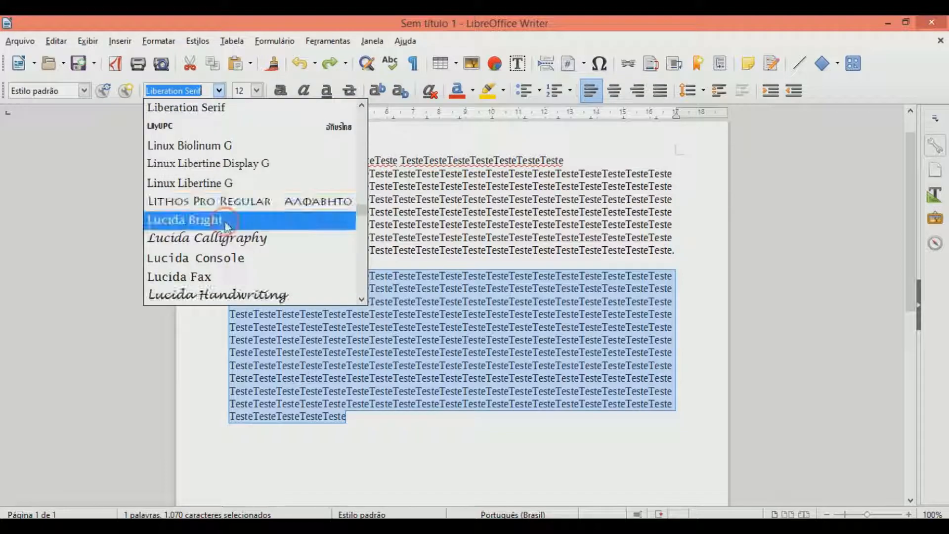
click(226, 223)
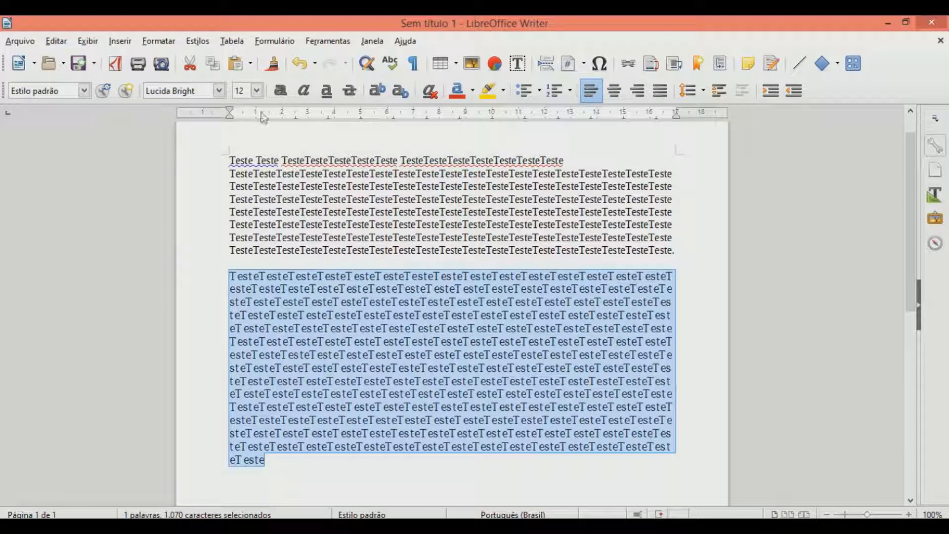
click(256, 91)
click(242, 212)
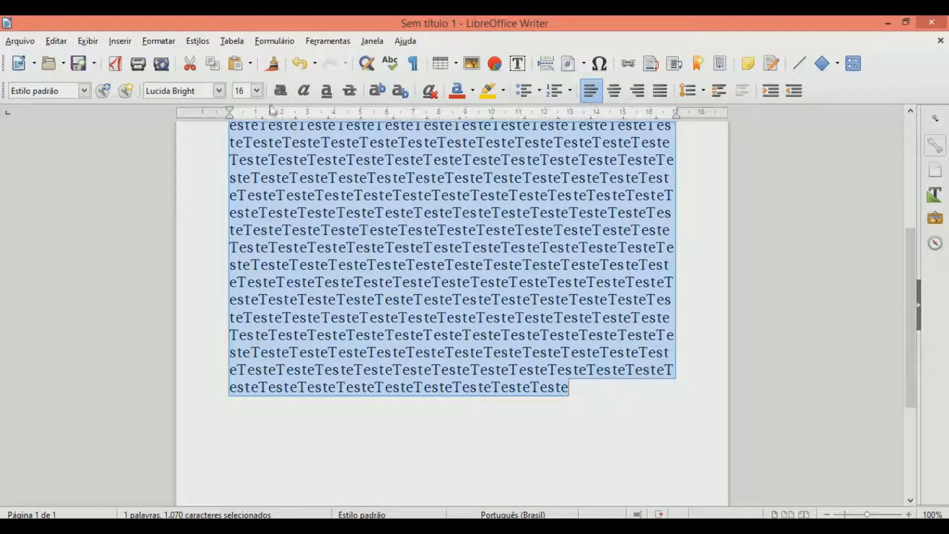
key(ctrl+z)
key(ctrl+z)
key(ctrl+z)
key(ctrl+z)
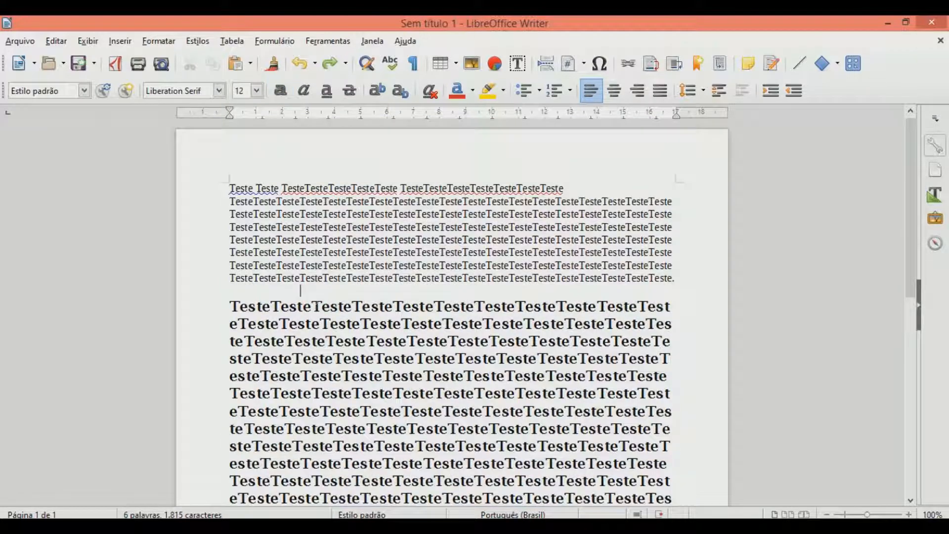
- Clone the formatting of a passage in the bold paragraph onto the long paragraph above it
drag(353, 341, 359, 359)
click(346, 326)
drag(292, 358, 411, 411)
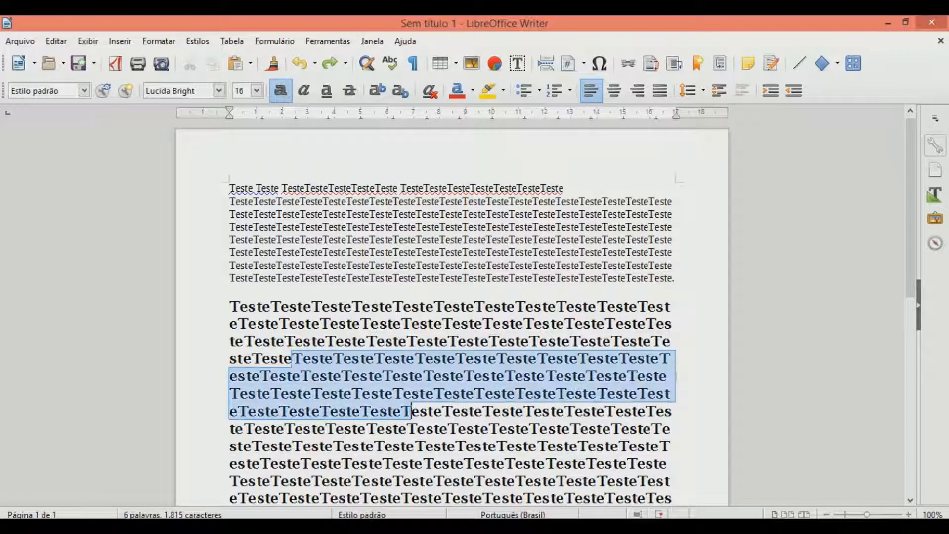
click(272, 63)
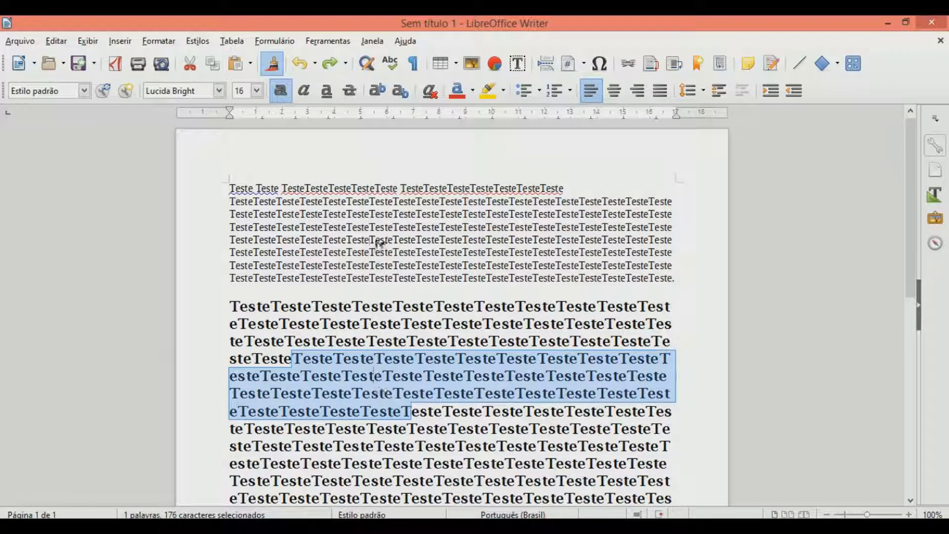
click(378, 249)
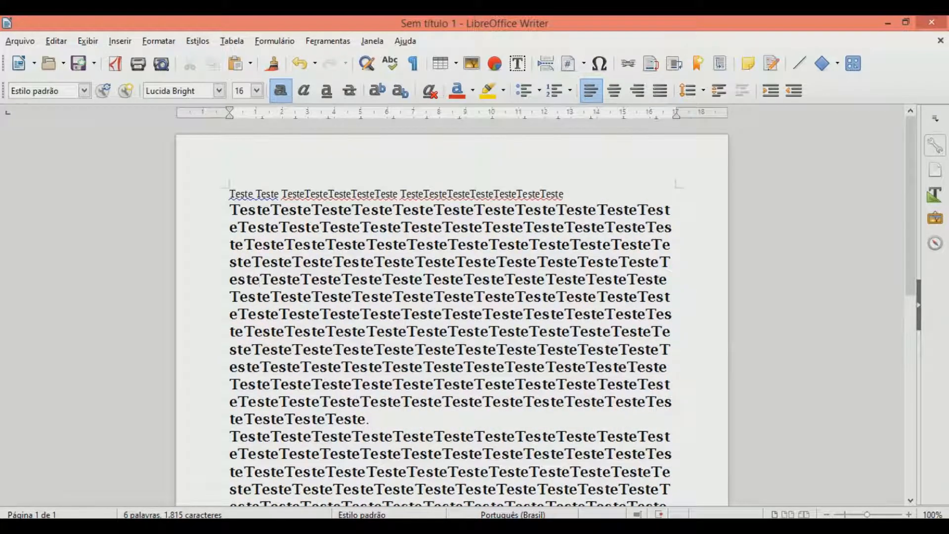
- Undo the cloned formatting on the upper long paragraph and redo it
mouse_move(357, 524)
key(ctrl+z)
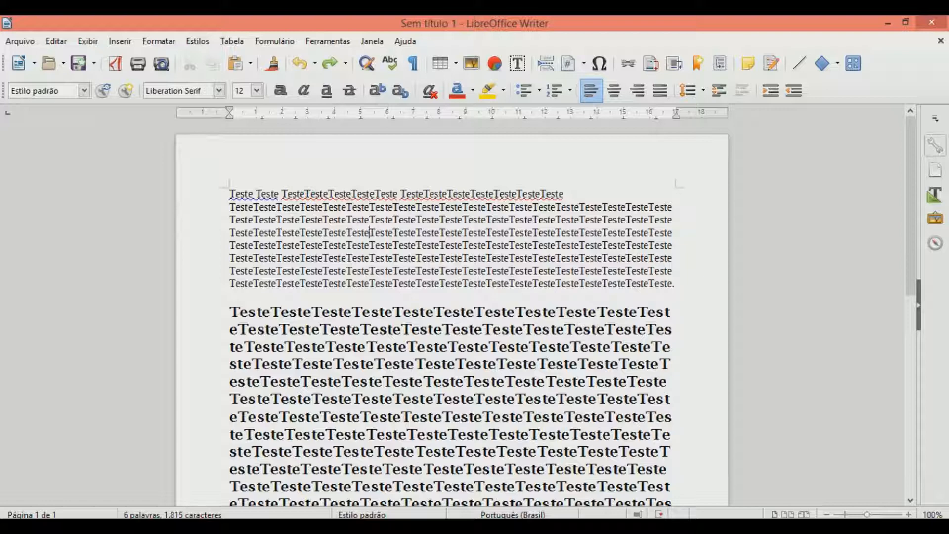
key(ctrl+y)
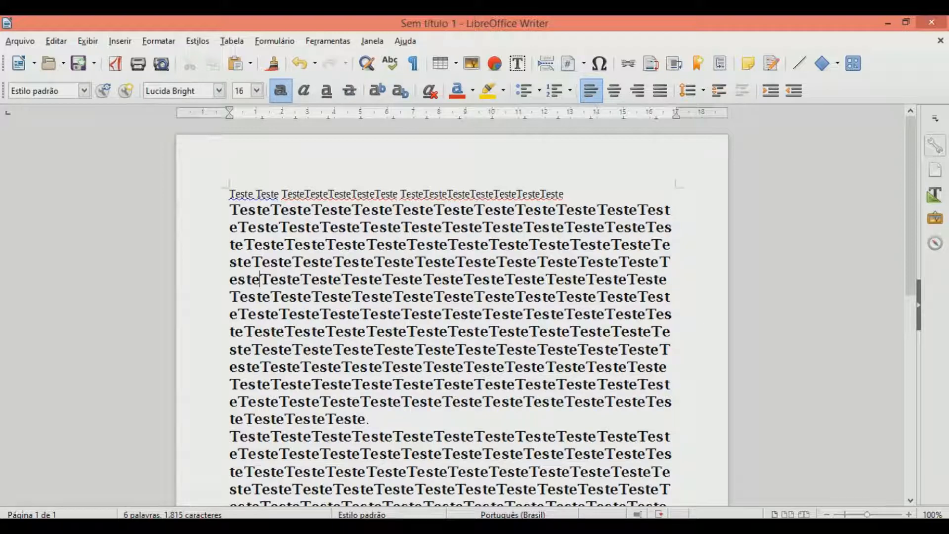
- Insert a default column chart at the cursor inside the upper bold paragraph and leave chart editing
click(500, 65)
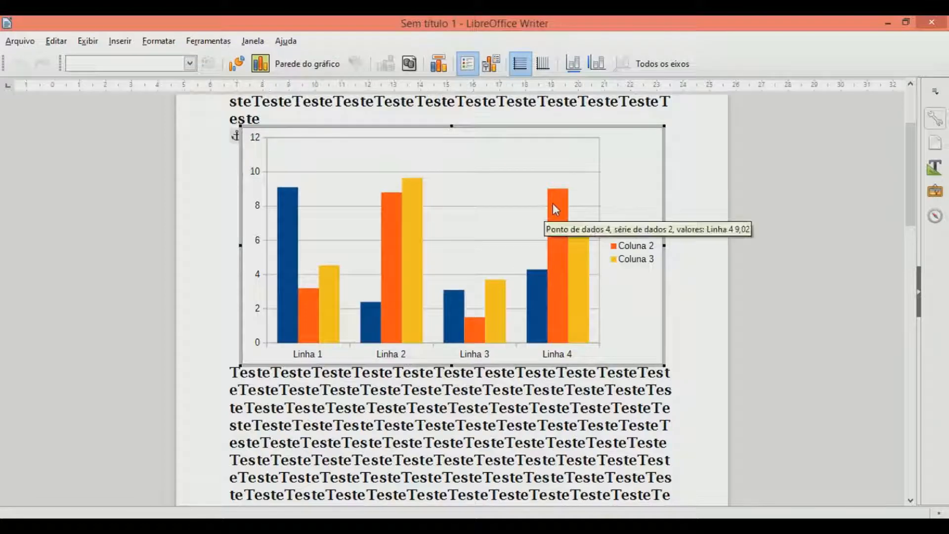
key(Escape)
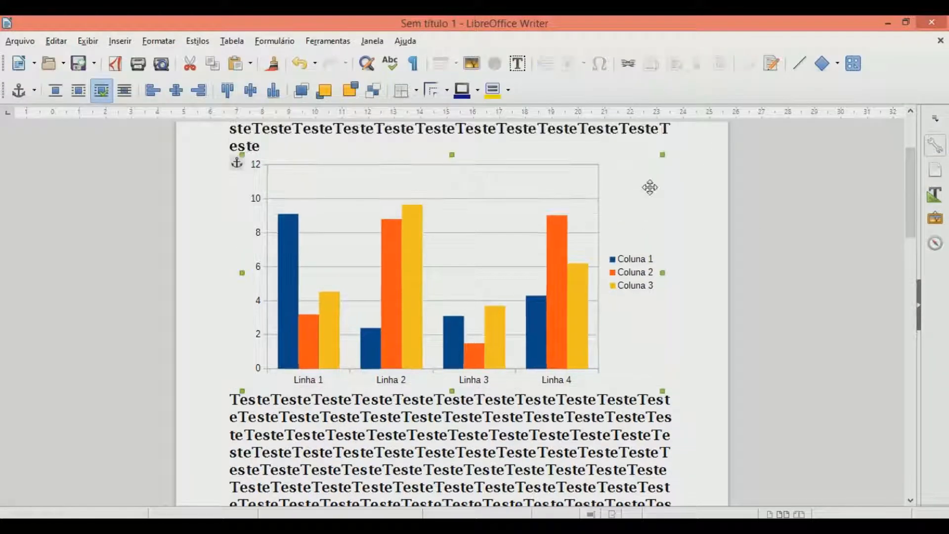
- Delete the chart from the upper bold paragraph
key(Delete)
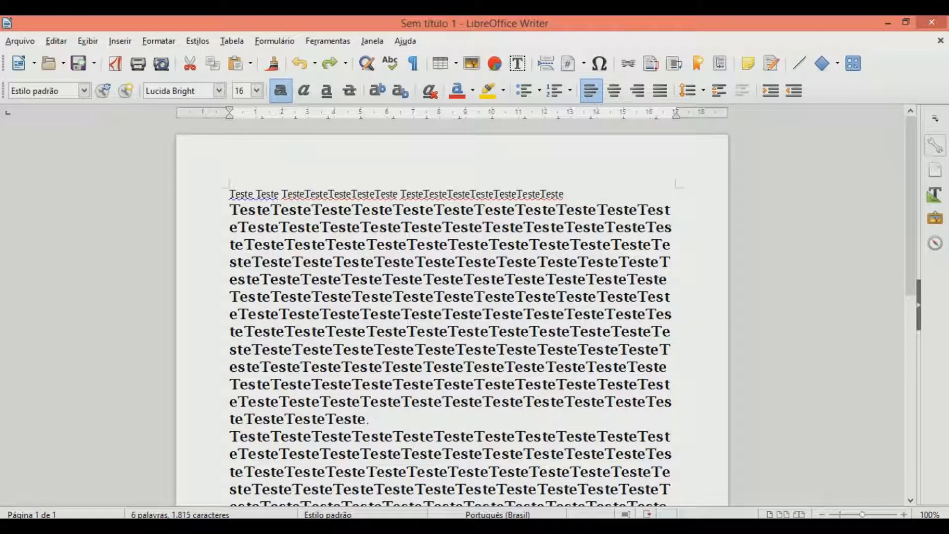
click(457, 68)
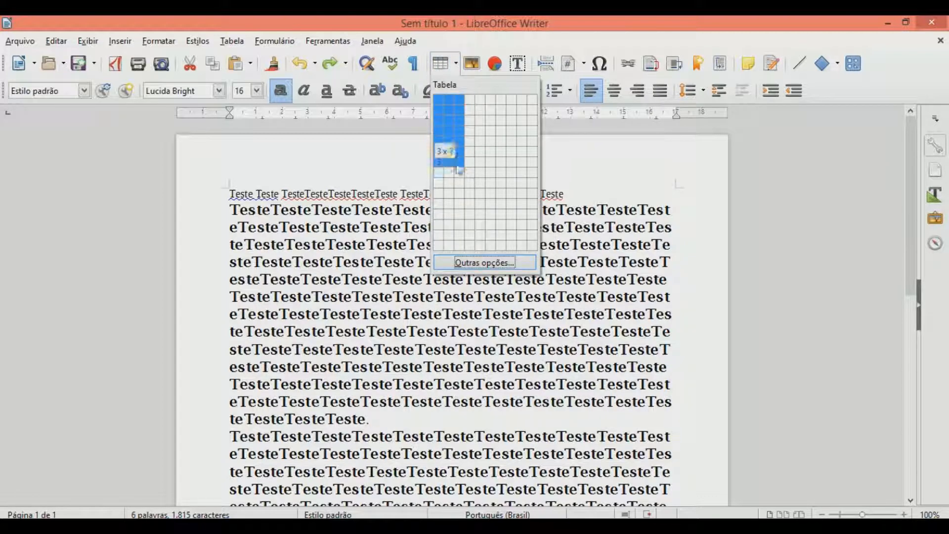
click(444, 65)
click(444, 65)
click(471, 265)
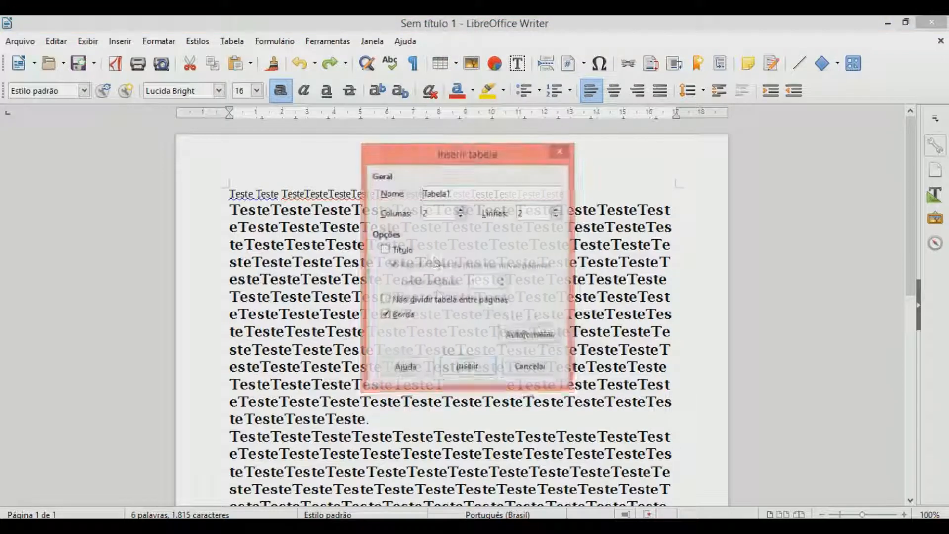
click(475, 204)
click(460, 209)
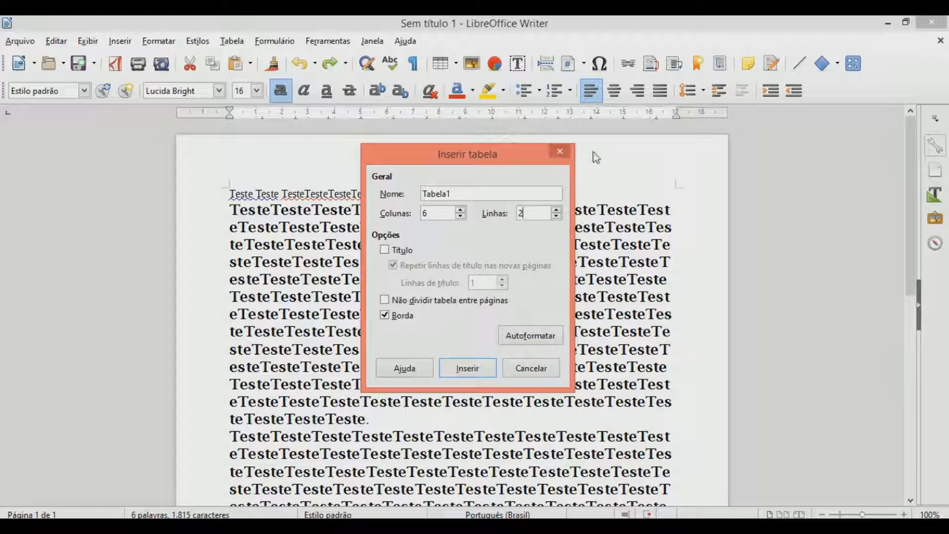
click(560, 152)
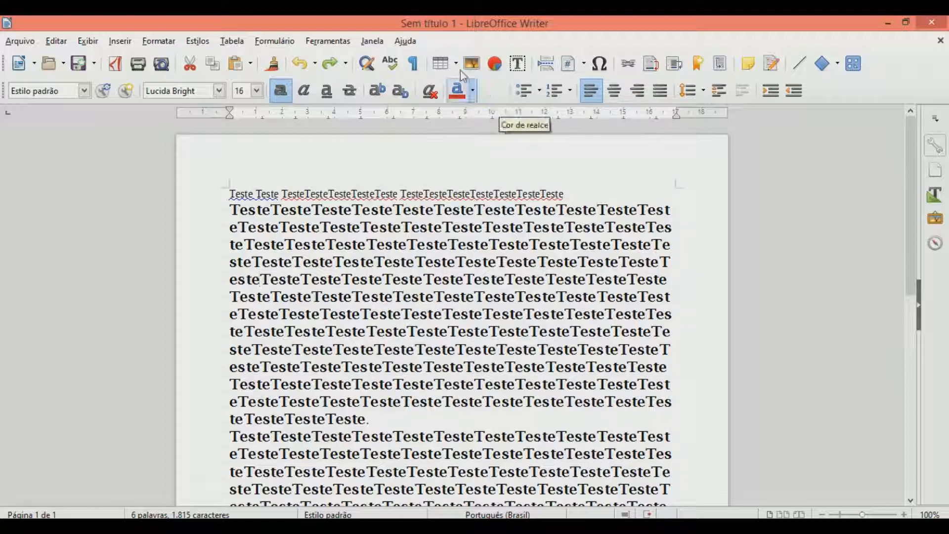
- Examine the available fonts and font sizes for a passage selected in the upper bold paragraph
scroll(452, 296, down, 8)
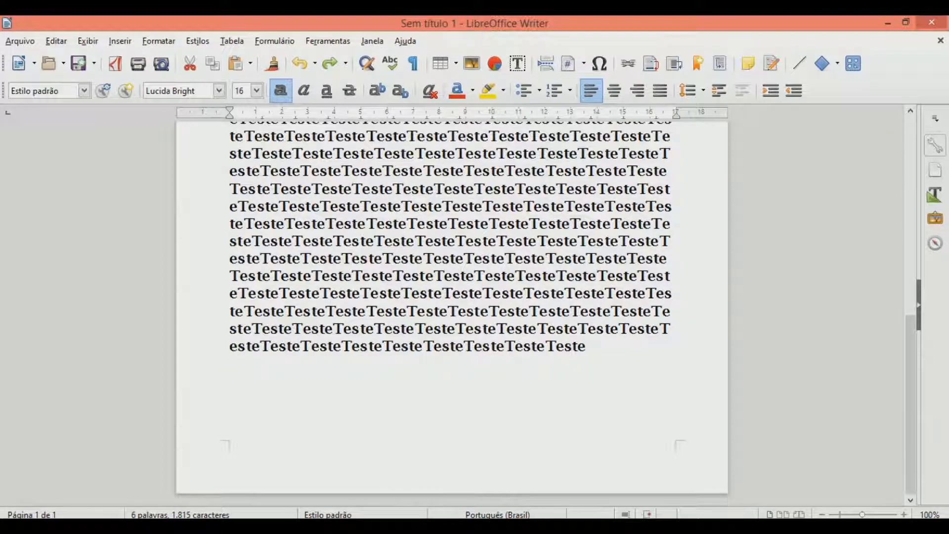
scroll(452, 297, up, 8)
click(259, 279)
scroll(259, 279, down, 4)
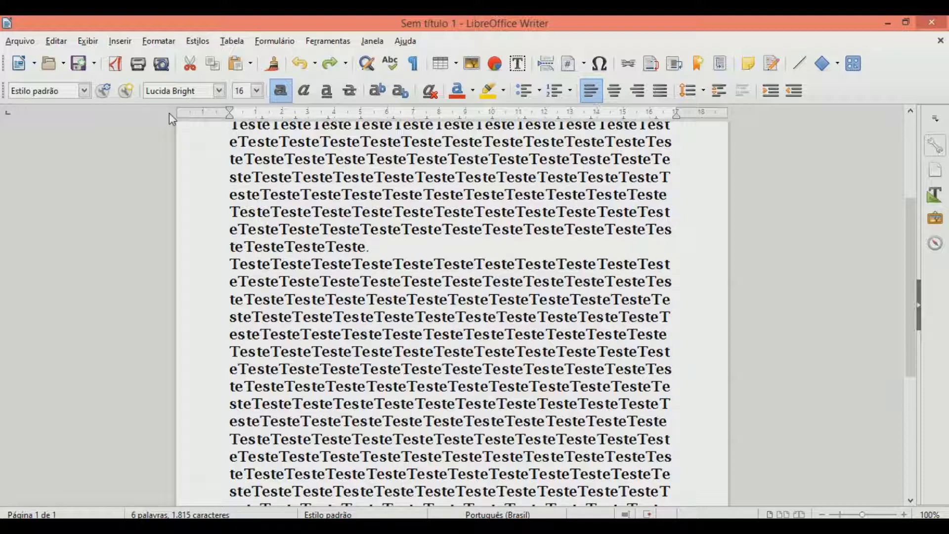
drag(270, 176, 378, 229)
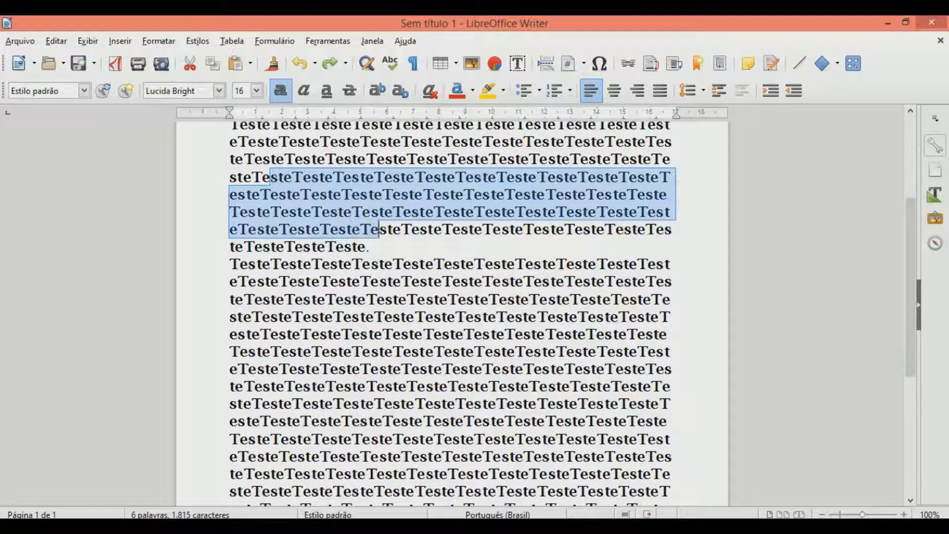
click(220, 90)
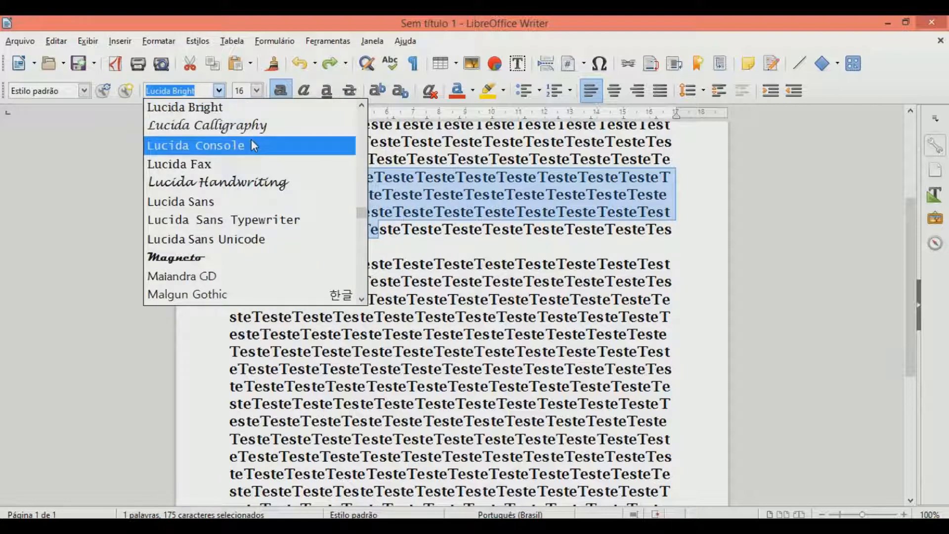
scroll(247, 158, up, 10)
scroll(236, 177, up, 15)
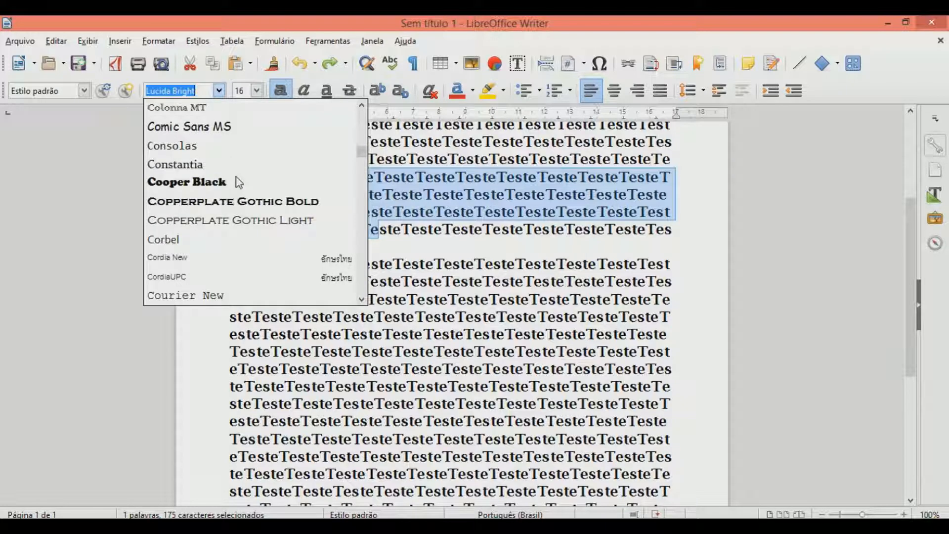
click(441, 178)
click(262, 91)
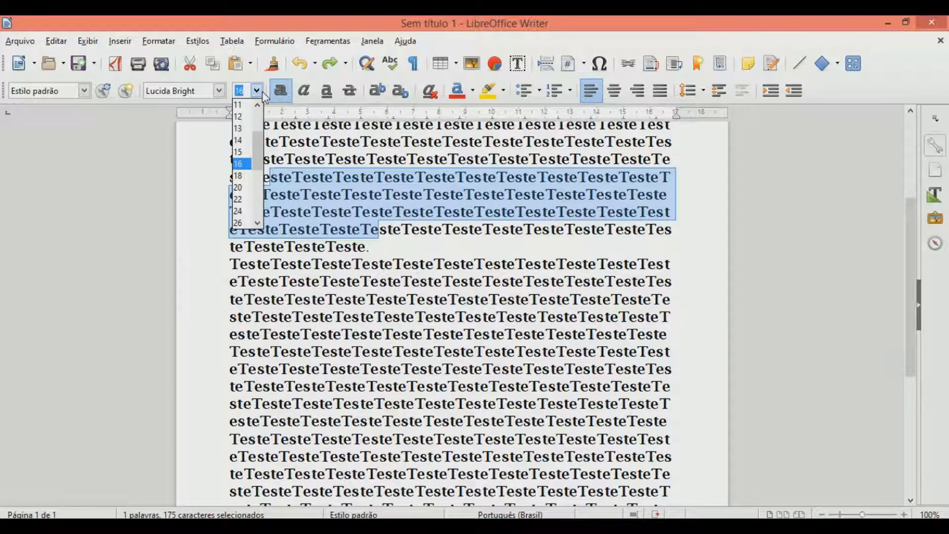
click(260, 92)
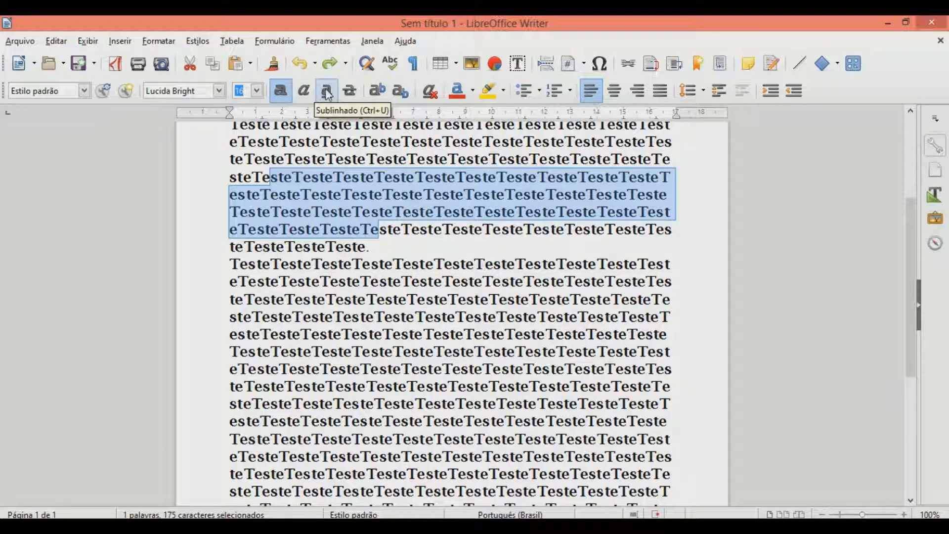
drag(338, 281, 462, 352)
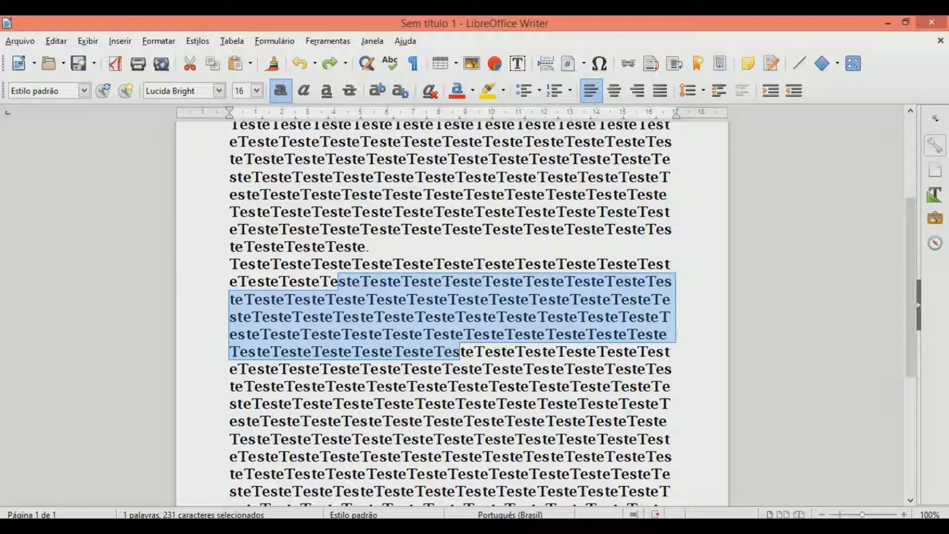
click(472, 368)
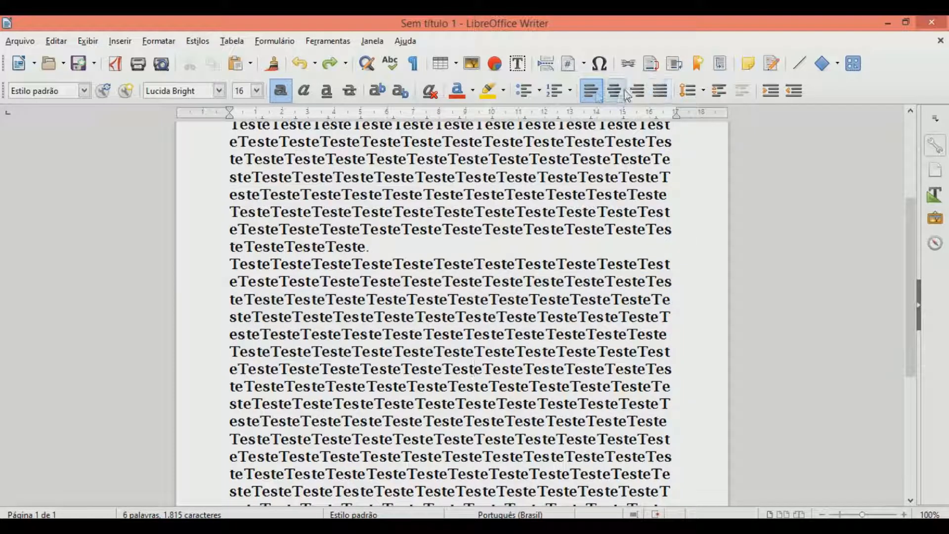
- Try centred, right and justified alignment on the selected bold paragraphs and return them to left alignment
scroll(451, 313, up, 5)
scroll(452, 313, down, 2)
drag(229, 143, 451, 387)
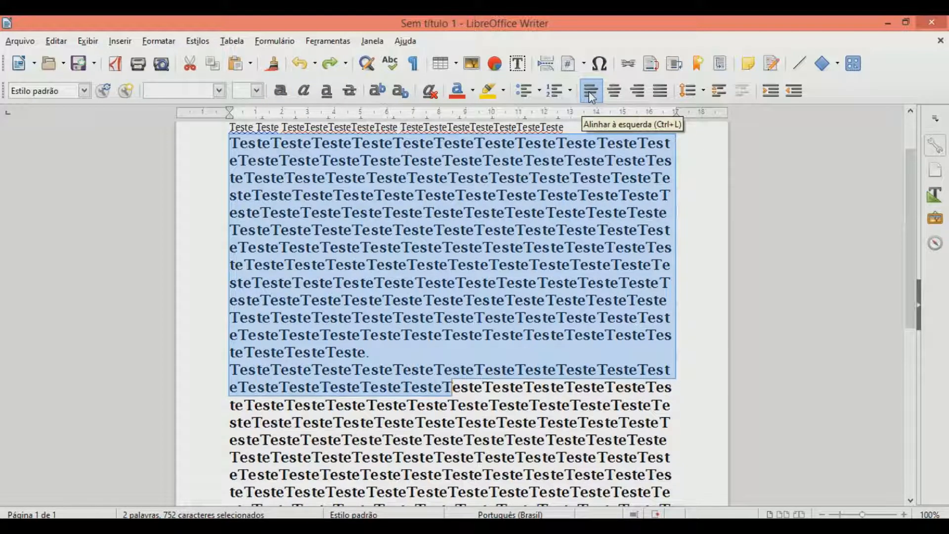
click(624, 92)
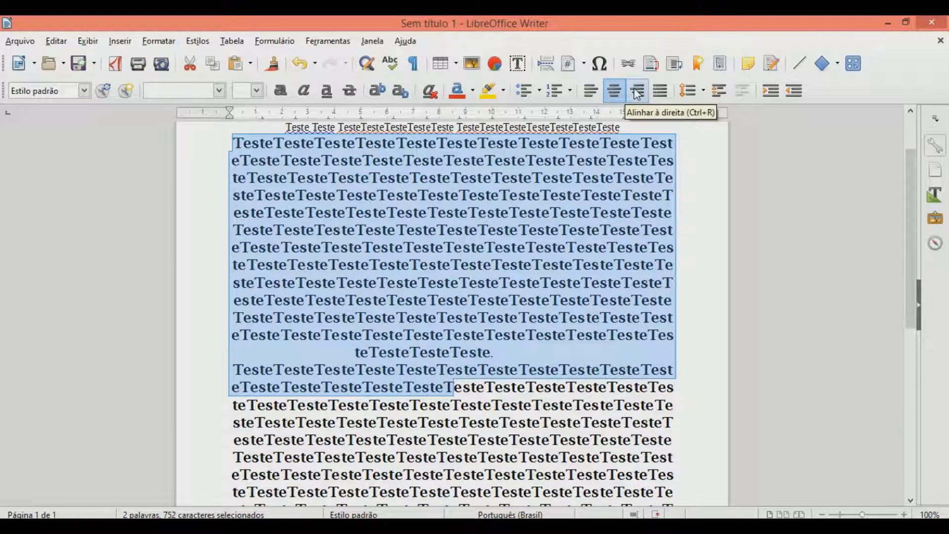
click(637, 92)
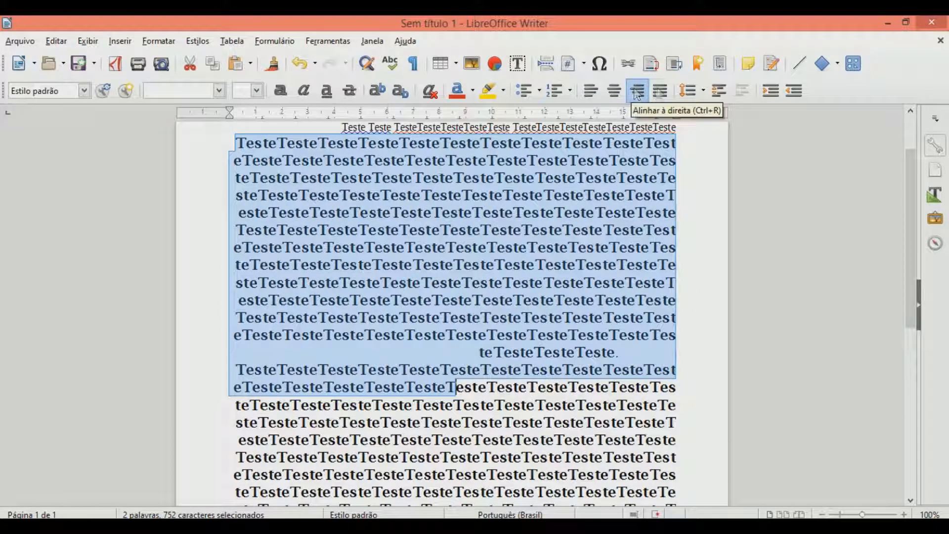
click(660, 92)
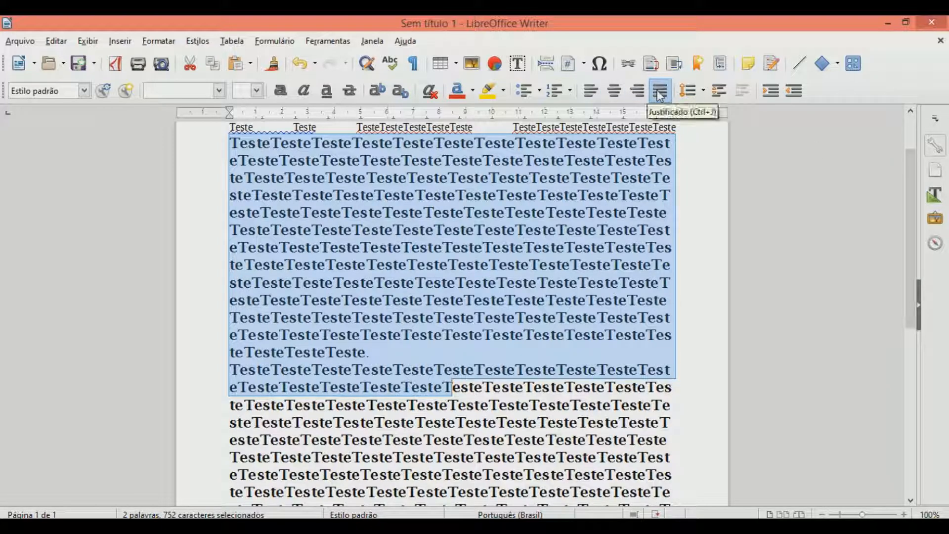
click(590, 90)
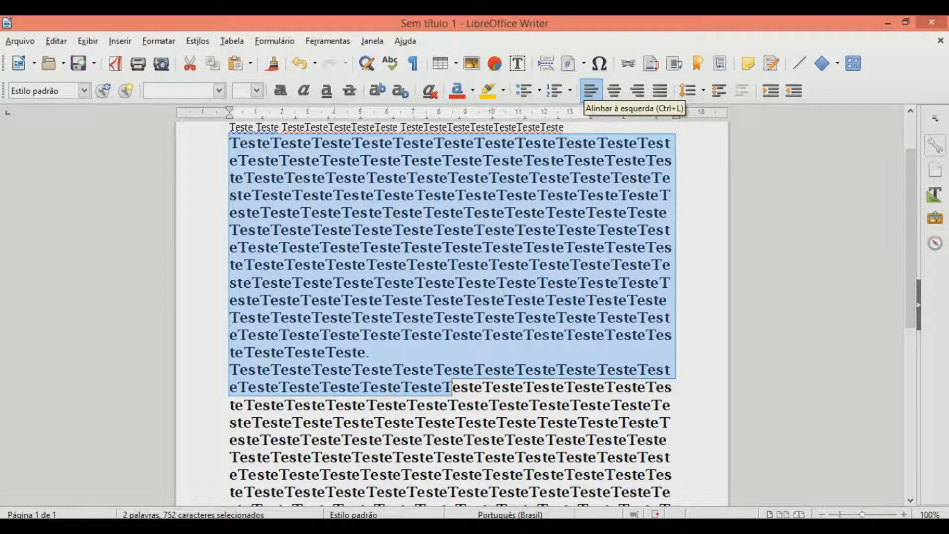
- Add a numbered list with the items "ugyg" and "ugug" after a blank line below the last paragraph
scroll(452, 311, down, 3)
scroll(452, 311, up, 3)
scroll(452, 312, up, 1)
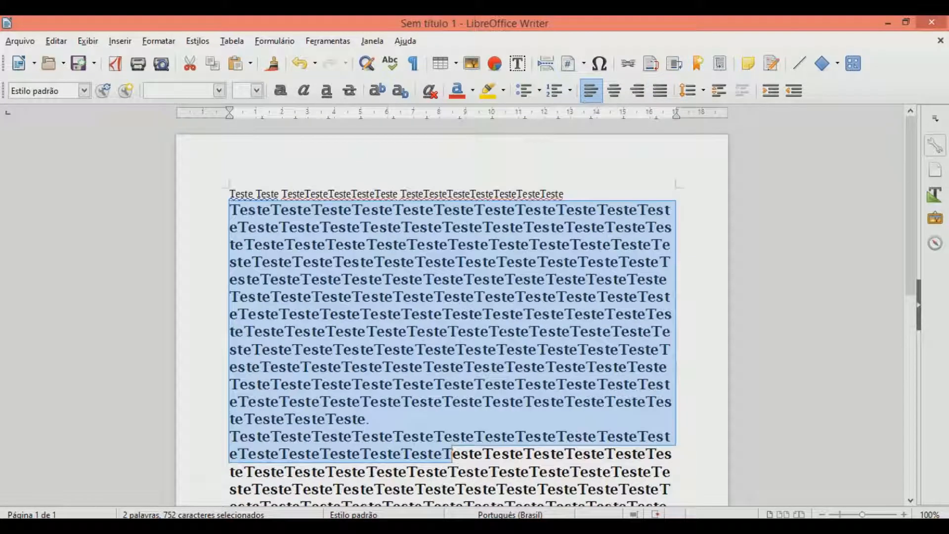
key(ctrl+End)
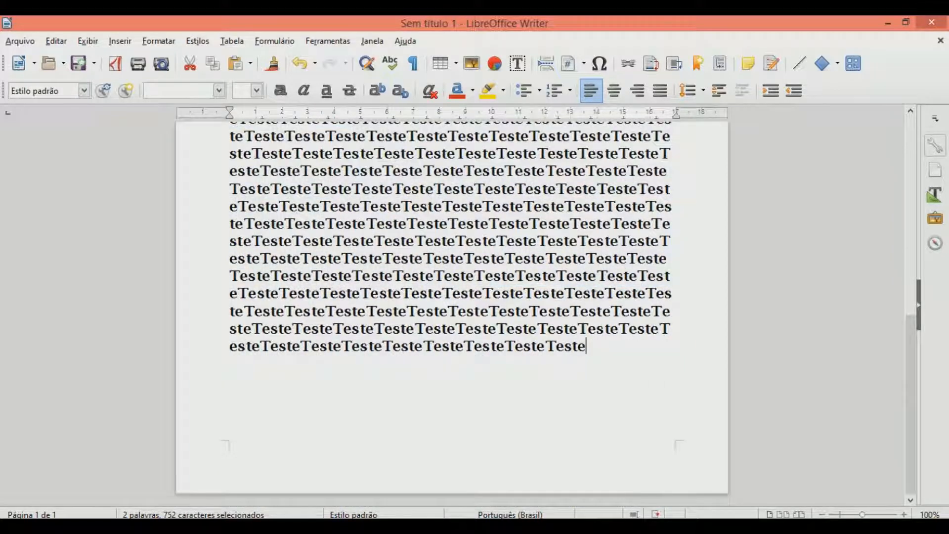
key(Return)
key(Return)
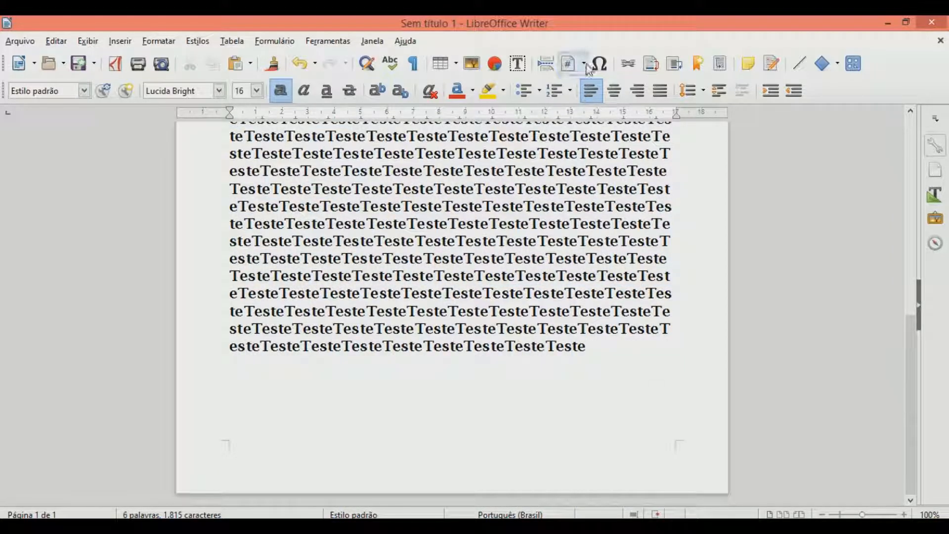
click(559, 98)
text(ugyg)
key(Return)
text(ugug)
key(Return)
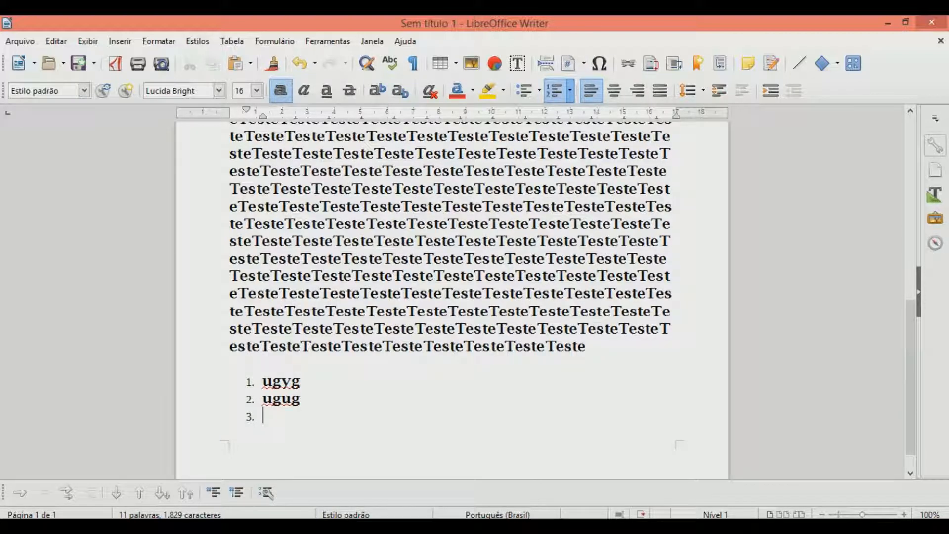
key(BackSpace)
- Insert a page break after the numbered list and start a bulleted list on the new page with the item "jj"
key(ctrl+Return)
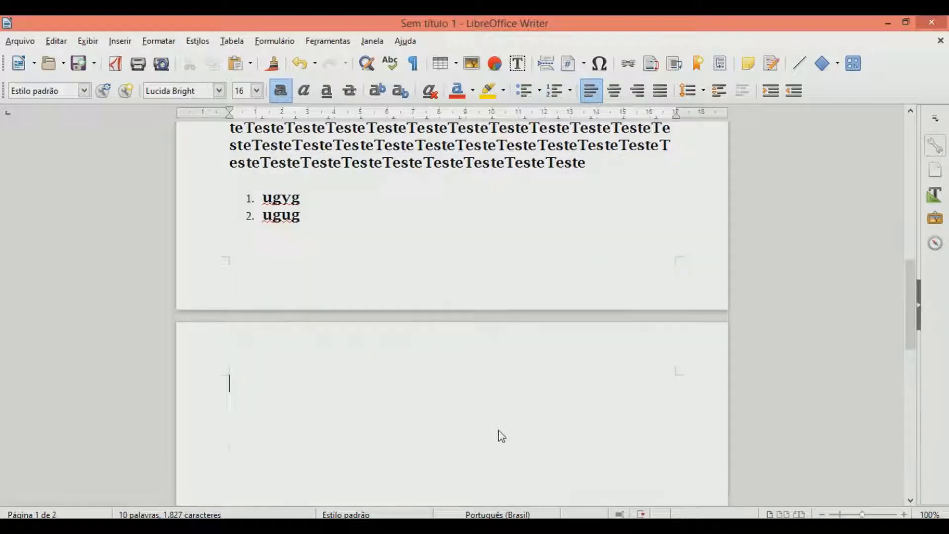
click(522, 91)
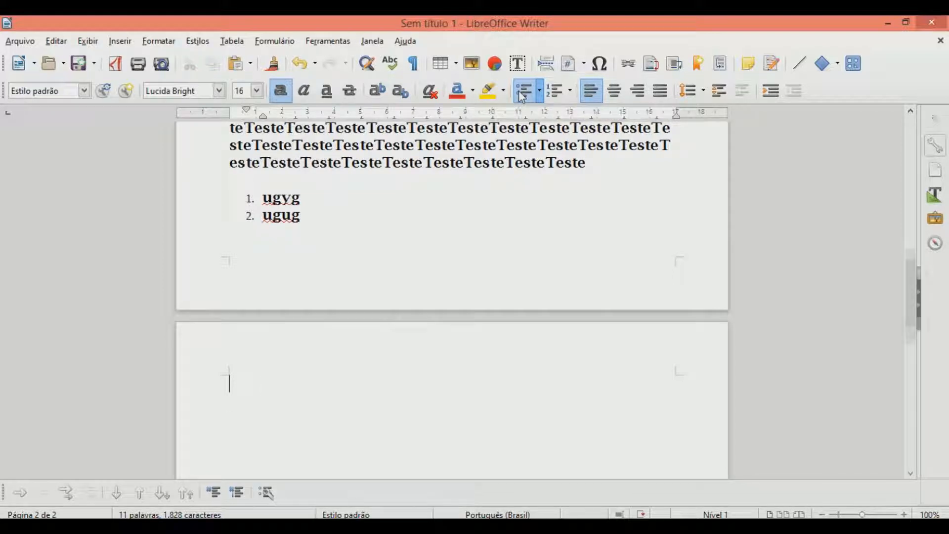
click(522, 94)
text(jj)
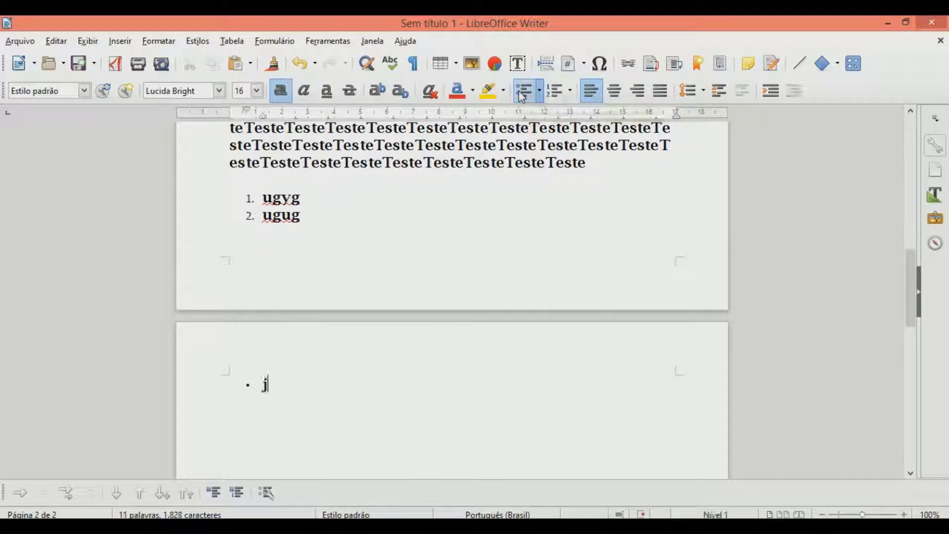
key(Return)
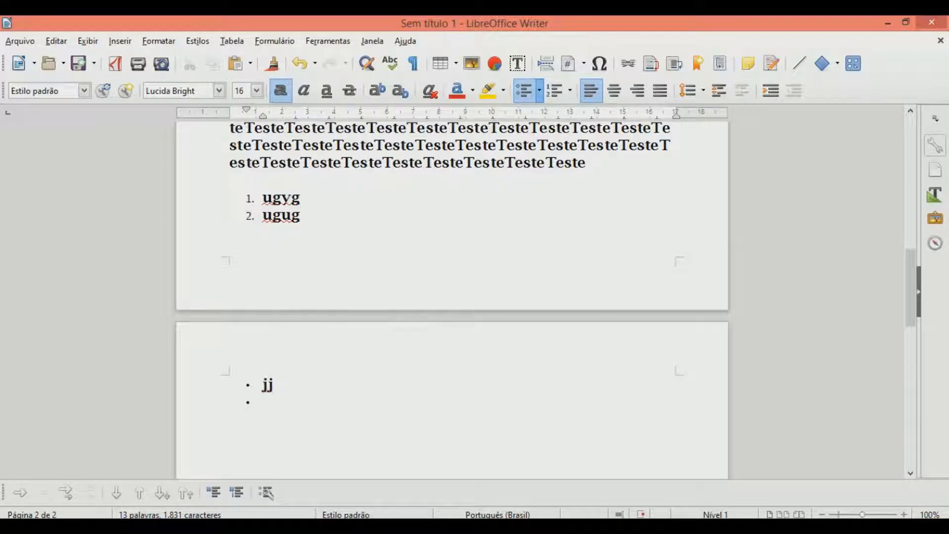
- Increase the indent of the upper bold paragraph and decrease it again
scroll(452, 299, up, 10)
click(230, 158)
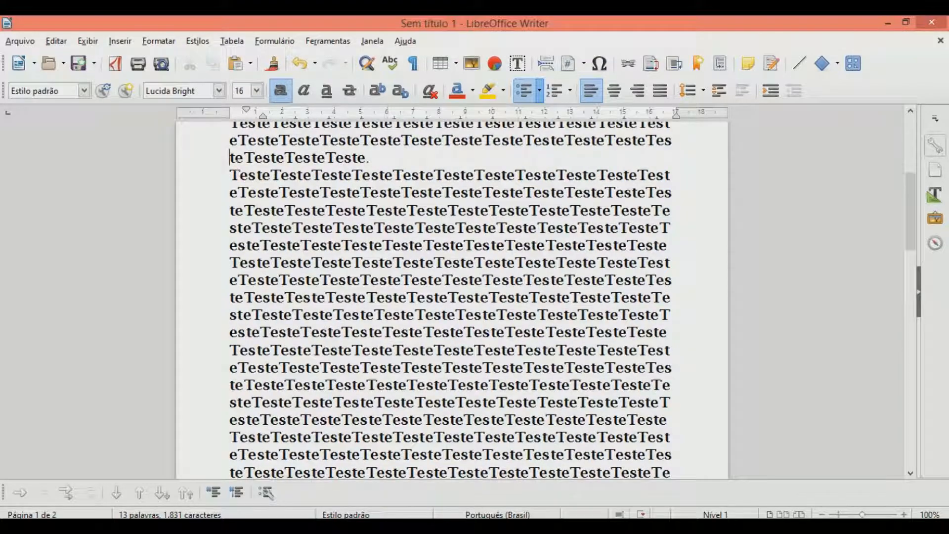
click(767, 91)
click(792, 91)
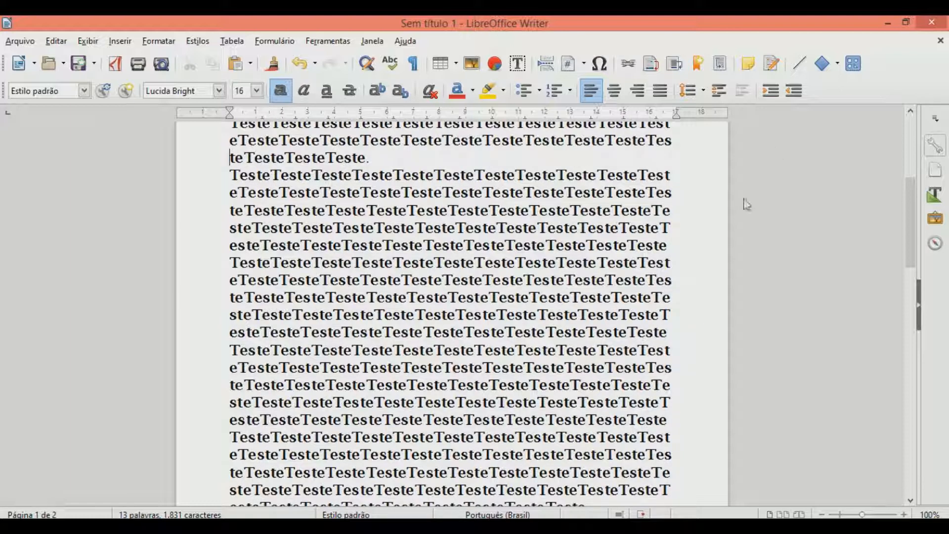
- Apply a custom blue font colour to a passage of several lines near the start of the lower bold paragraph
drag(330, 192, 482, 331)
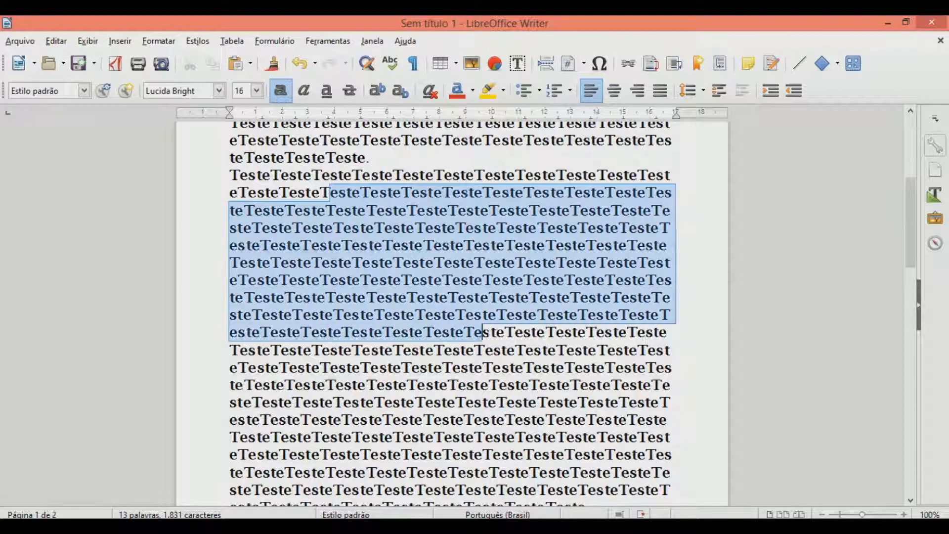
click(473, 91)
click(507, 345)
click(468, 199)
click(409, 206)
click(532, 217)
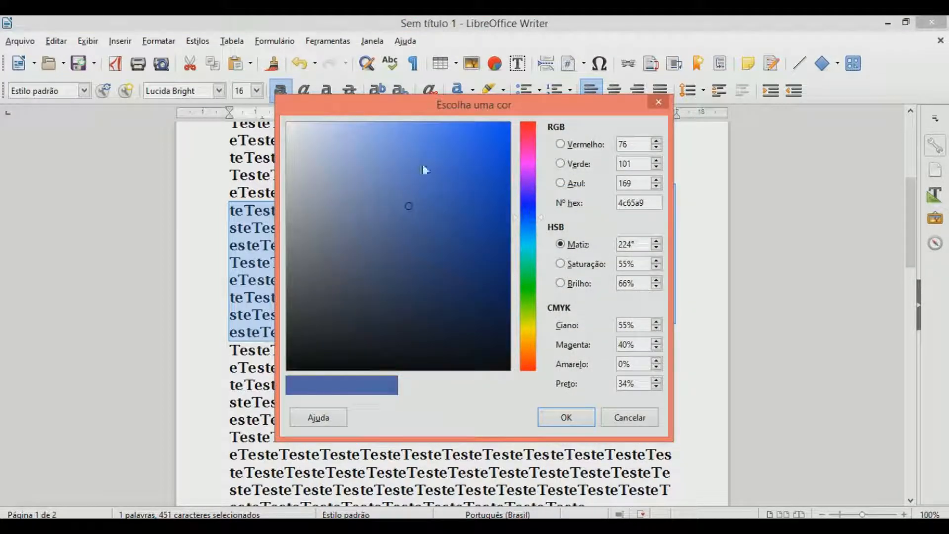
drag(423, 169, 470, 169)
click(566, 417)
- Set the font colour of the middle lines of the blue passage to black
drag(407, 210, 464, 297)
click(473, 91)
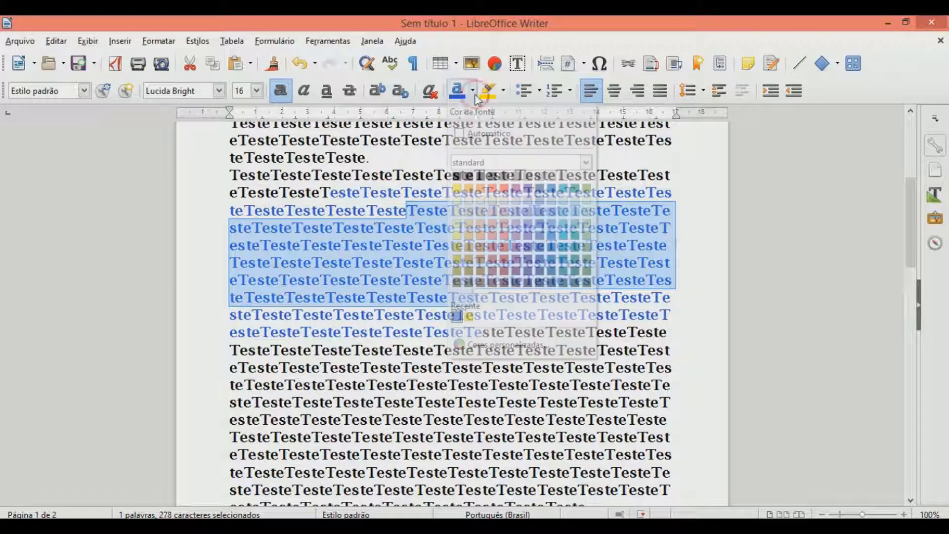
click(456, 175)
click(443, 262)
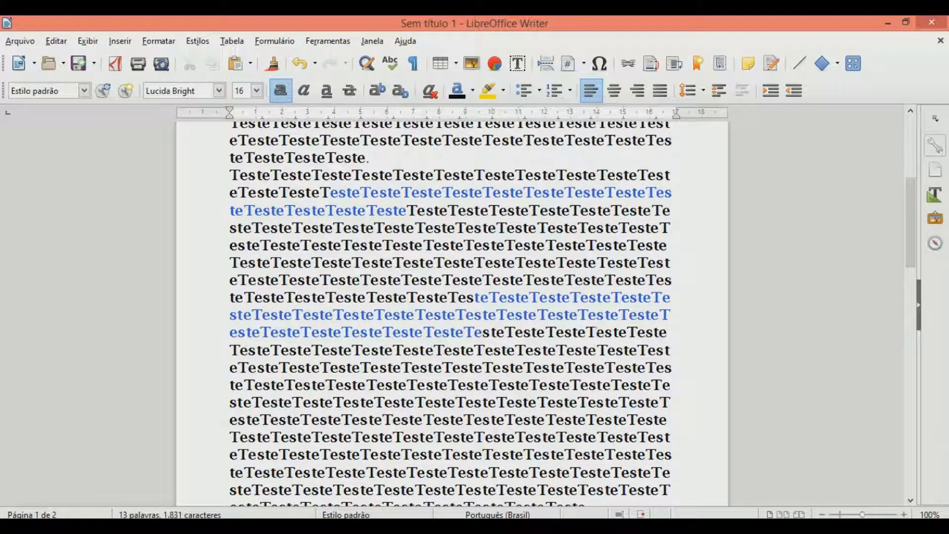
- Highlight the text around the blue passages in the lower bold paragraph in yellow
drag(310, 193, 513, 367)
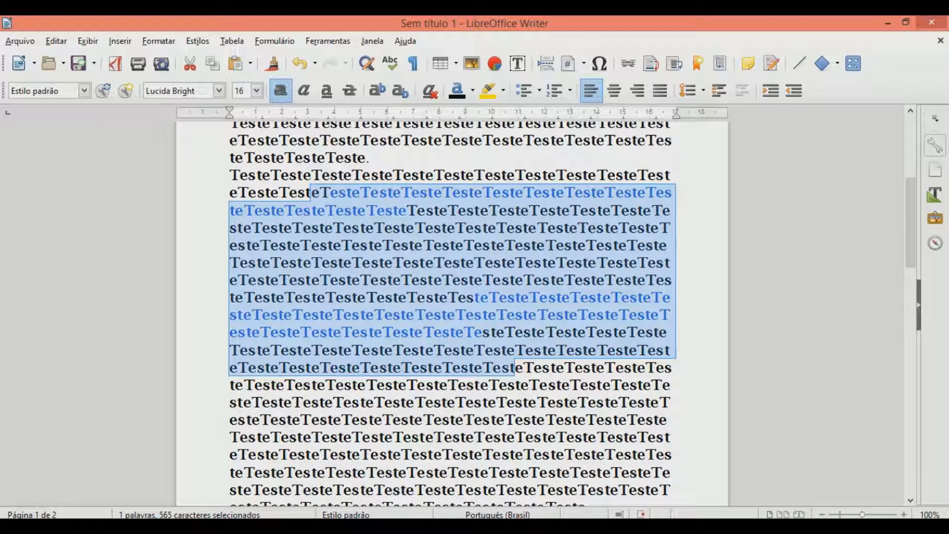
click(501, 91)
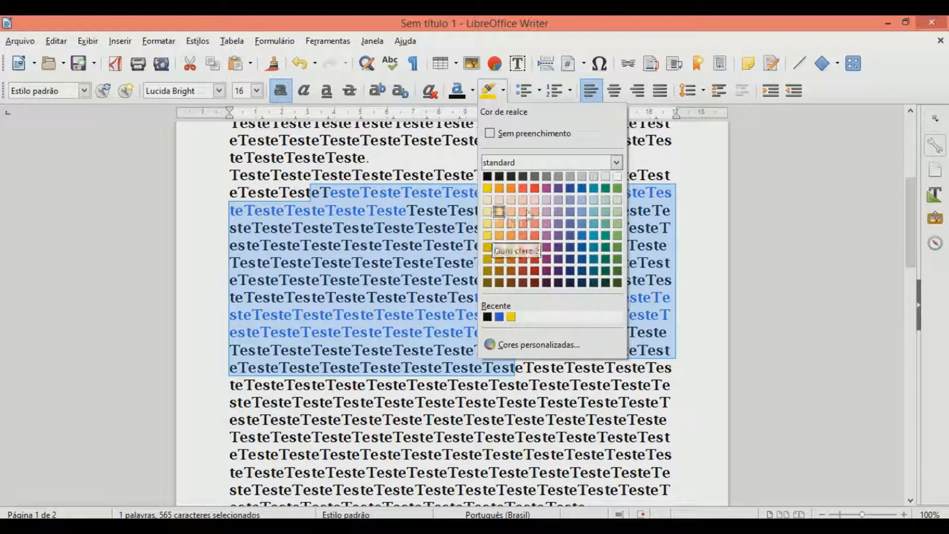
click(487, 188)
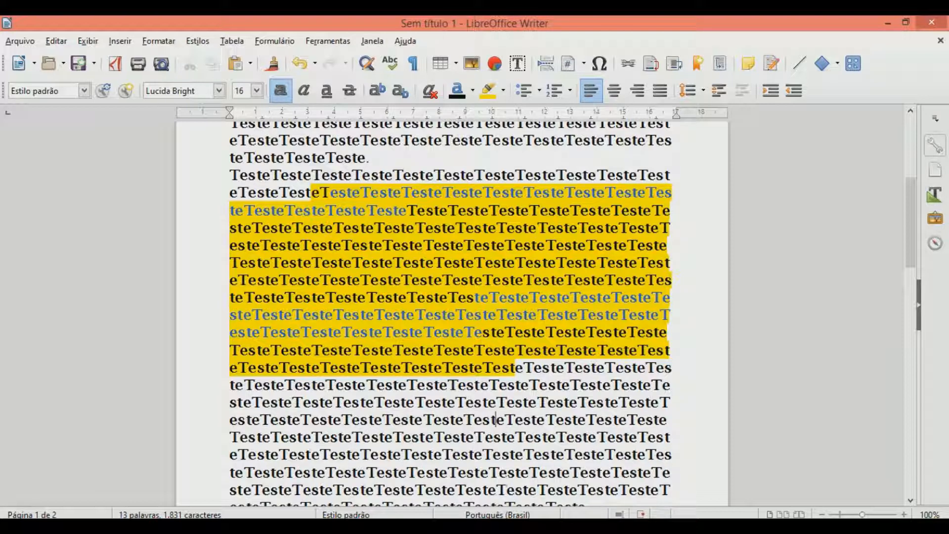
scroll(450, 312, up, 5)
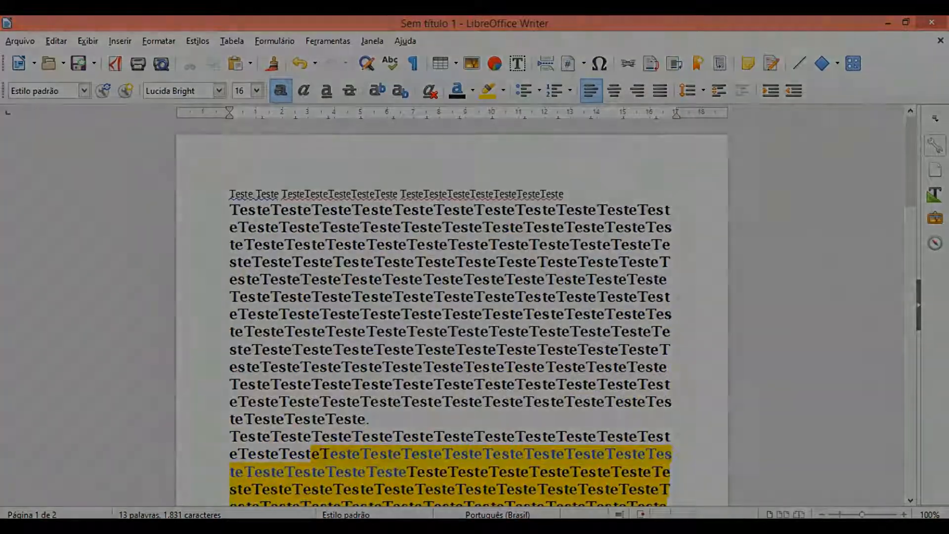